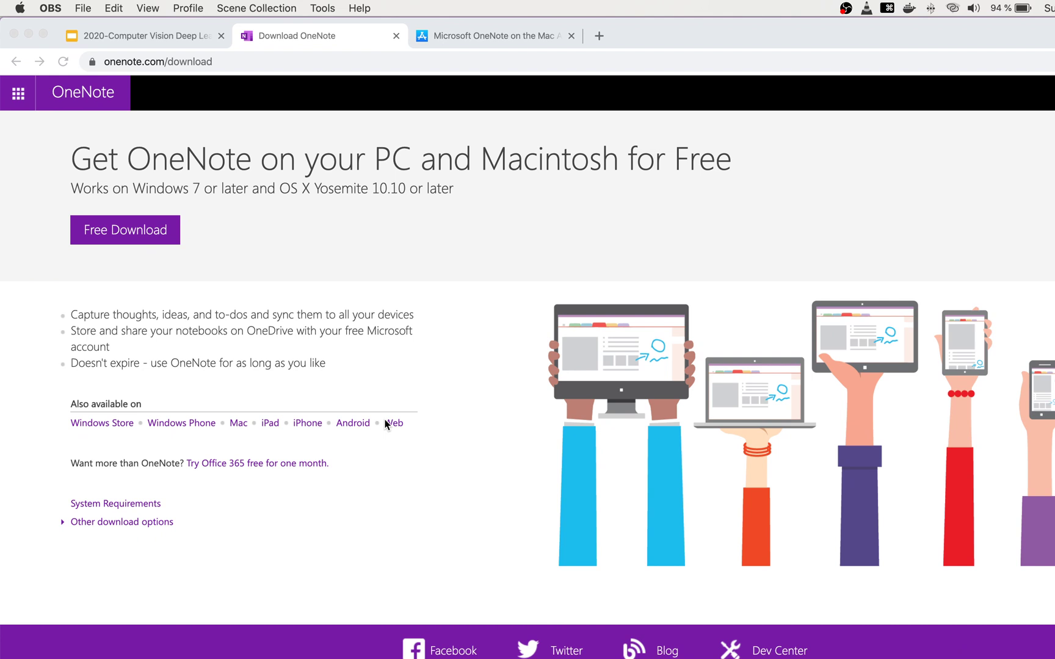
View OneNote's Mac App Store listing in Chrome, then switch back to the OneNote app.
left_click(514, 41)
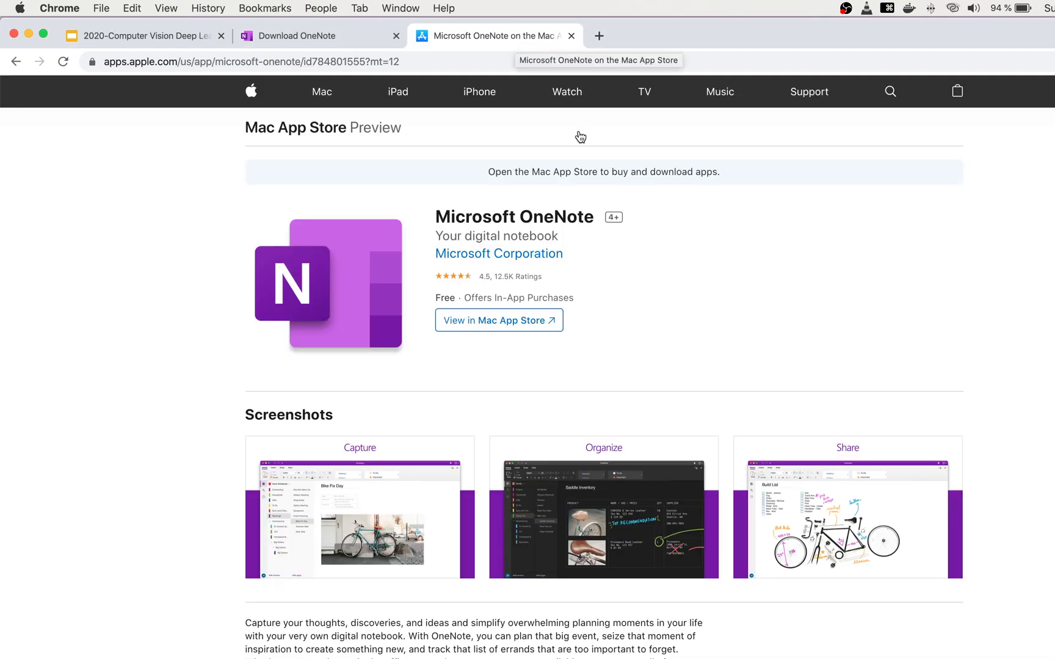
key("super+Tab")
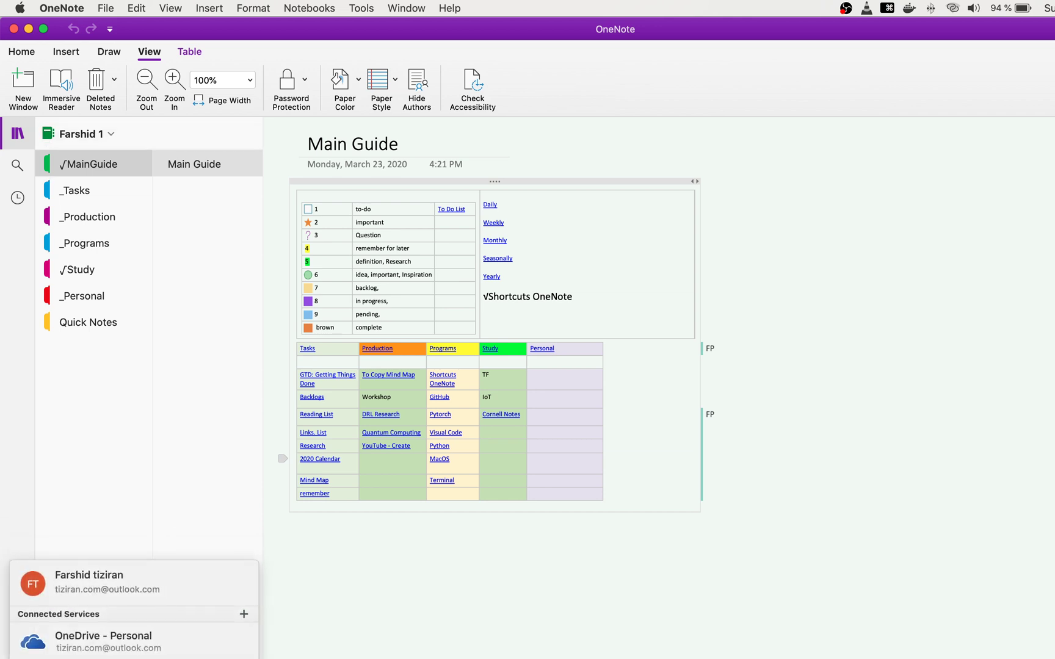
left_click(108, 455)
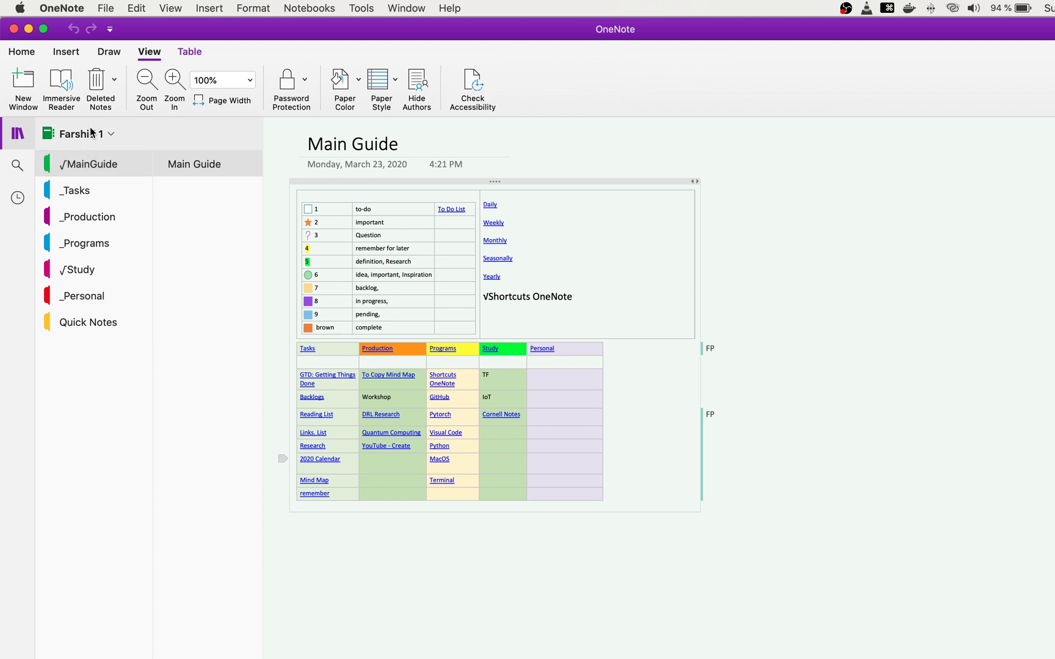
left_click(110, 136)
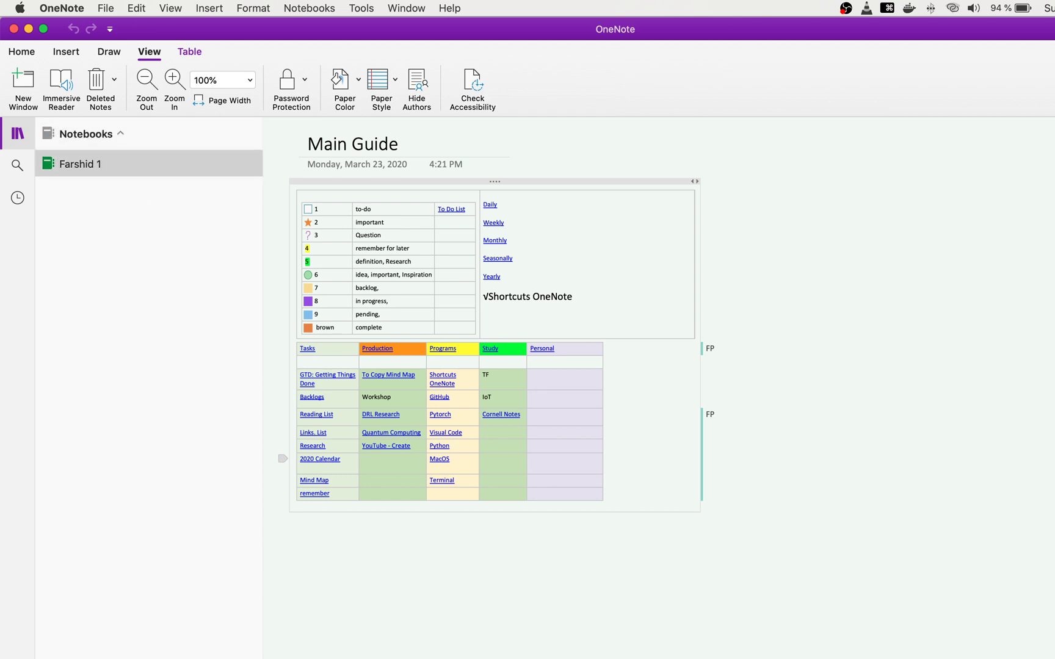
key("super+o")
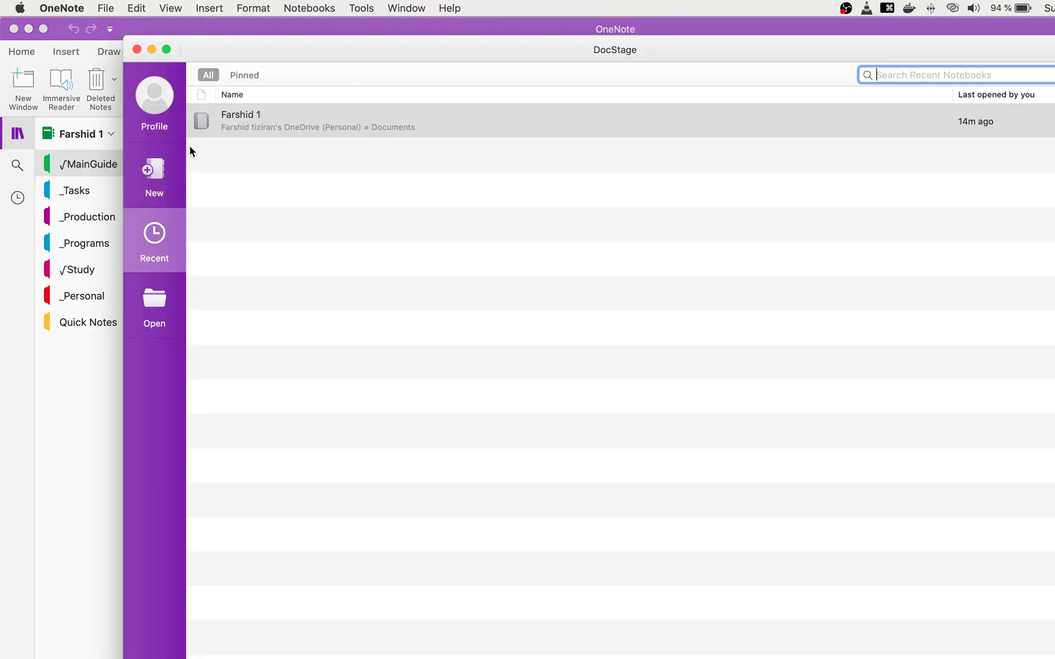
left_click(157, 171)
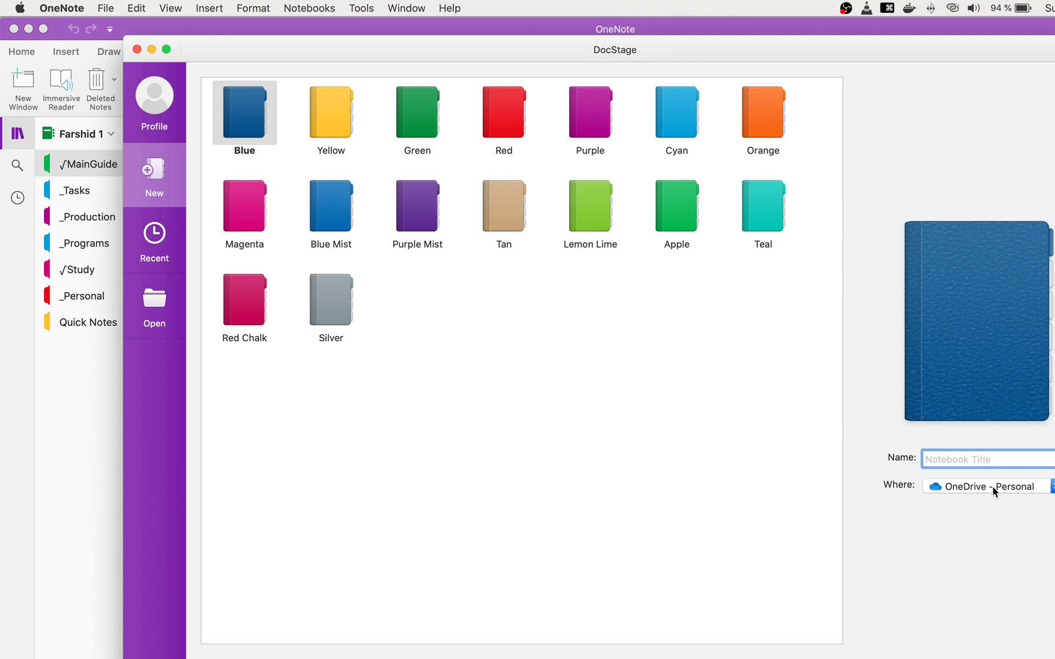
key("Escape")
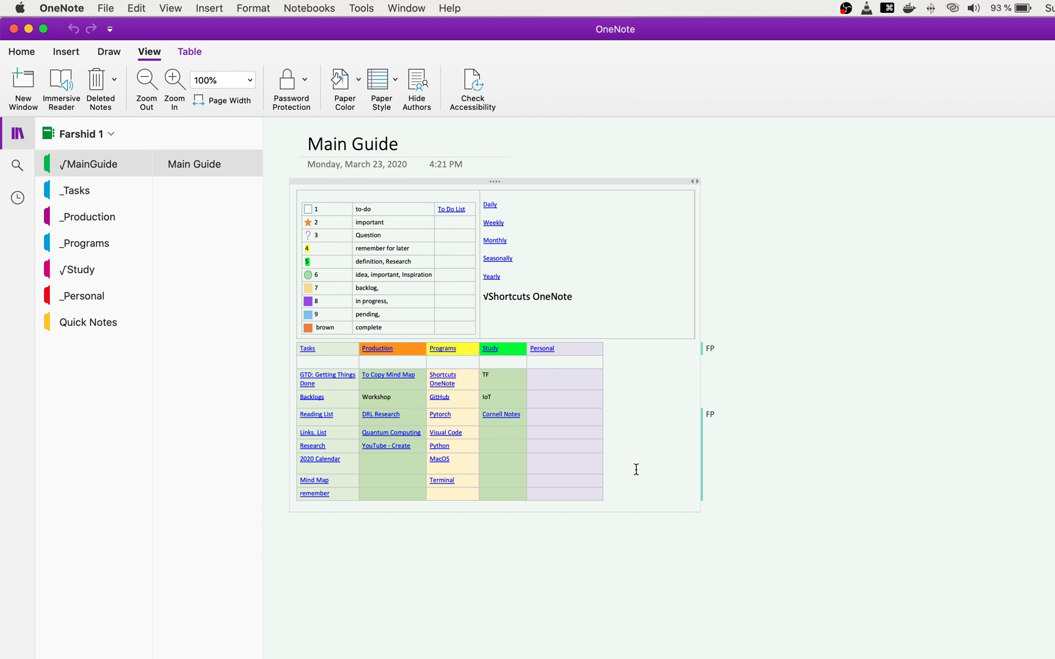
Zoom to 140% and enable 'Show previews of images or drawings in the page list' in Navigation preferences.
key("super+equal")
key("super+equal")
key("super+equal")
key("super+equal")
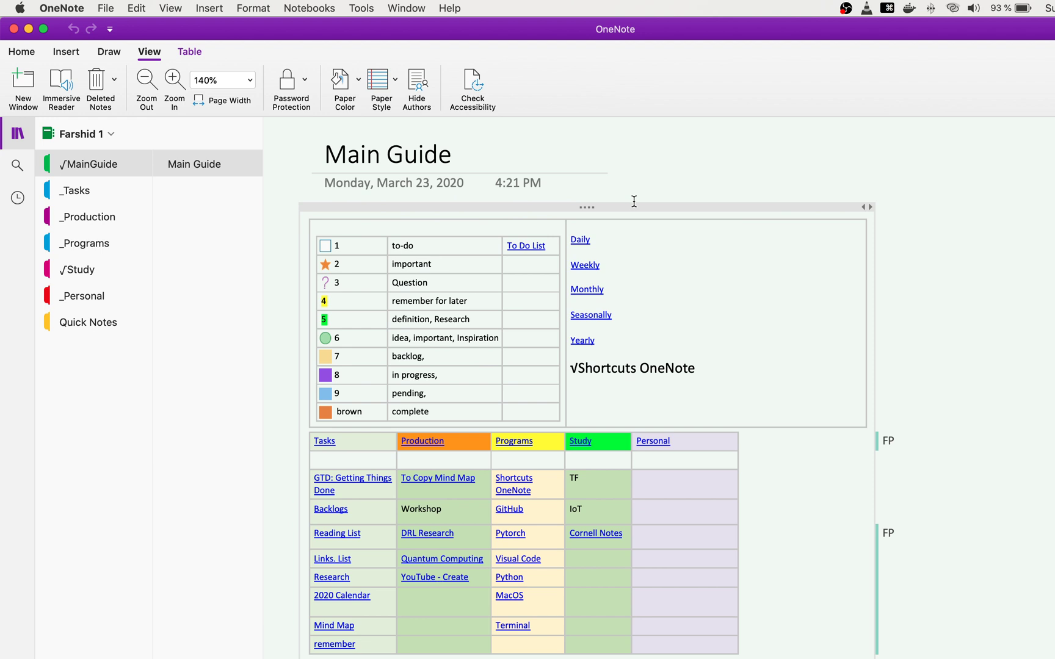
left_click(79, 10)
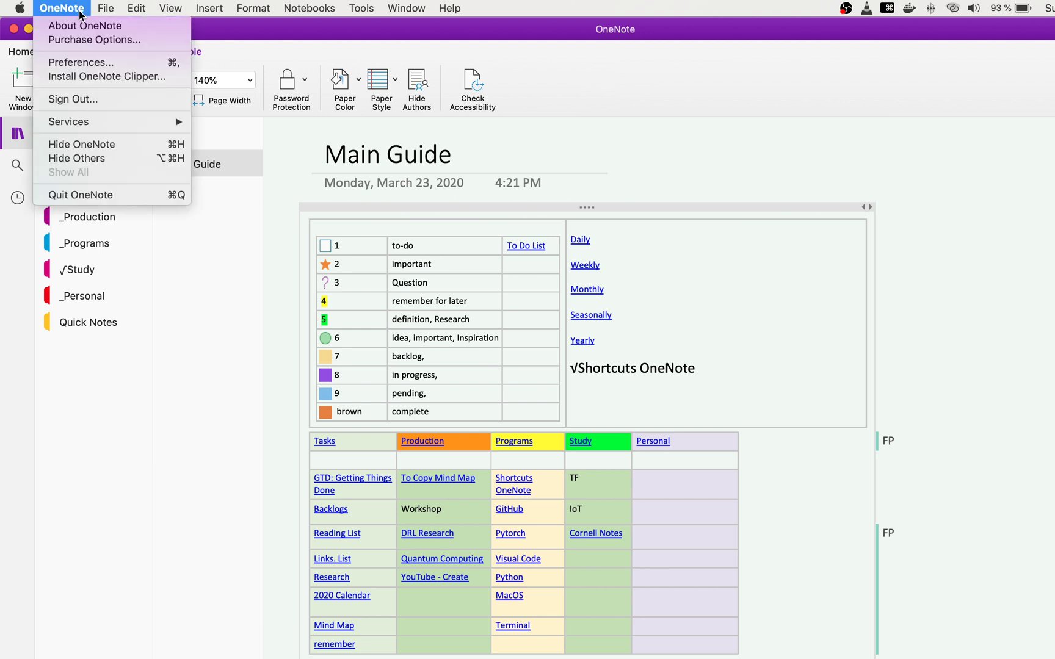
left_click(89, 66)
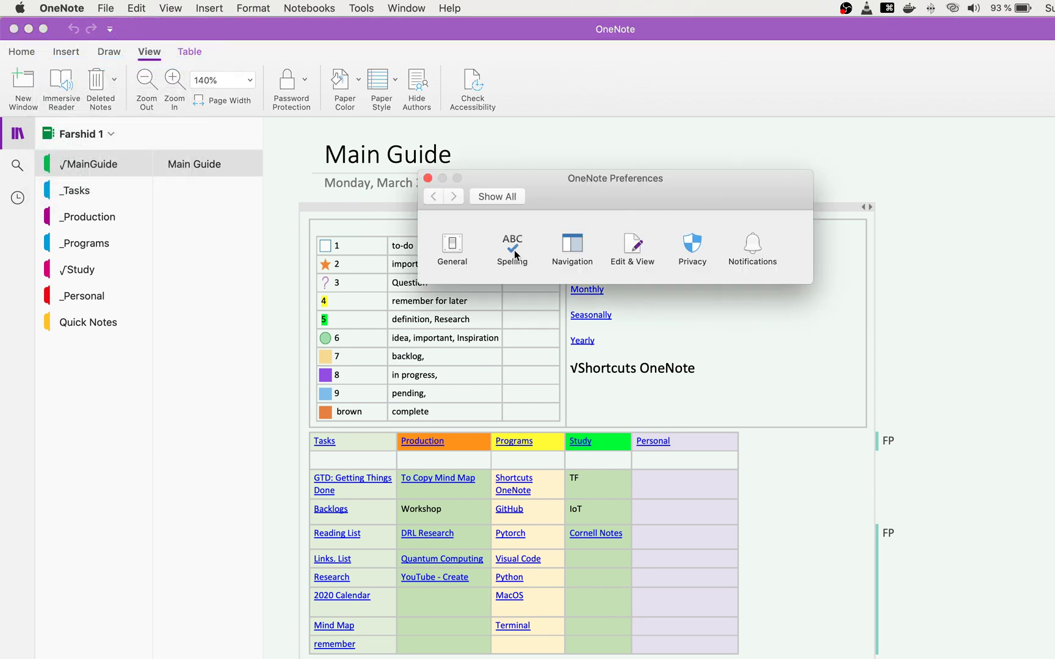
left_click(514, 255)
left_click(497, 197)
left_click(575, 242)
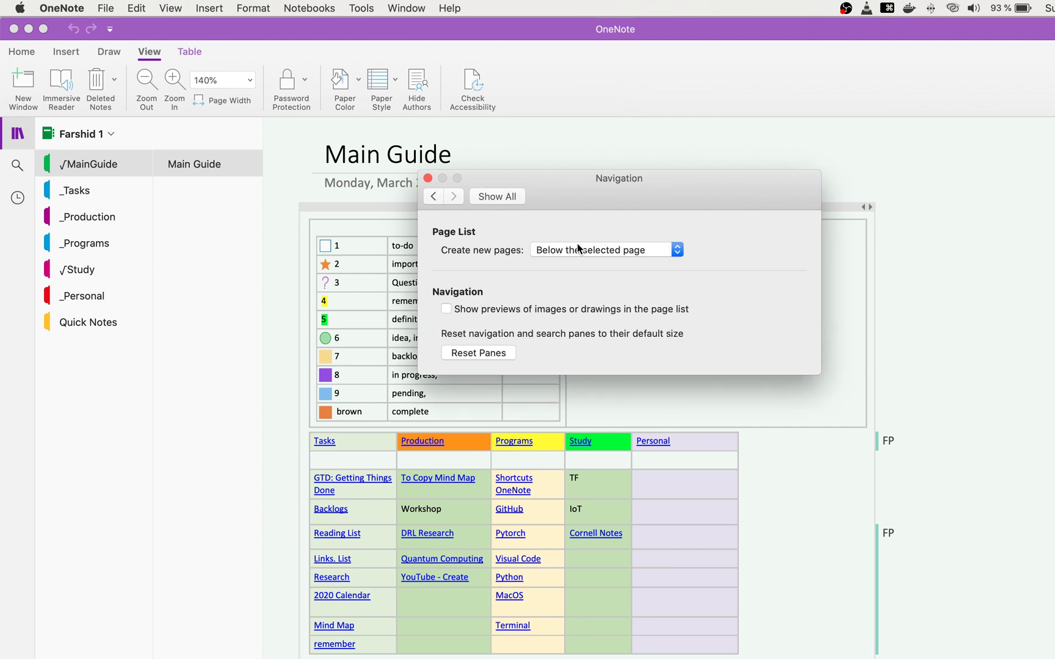
left_click(449, 313)
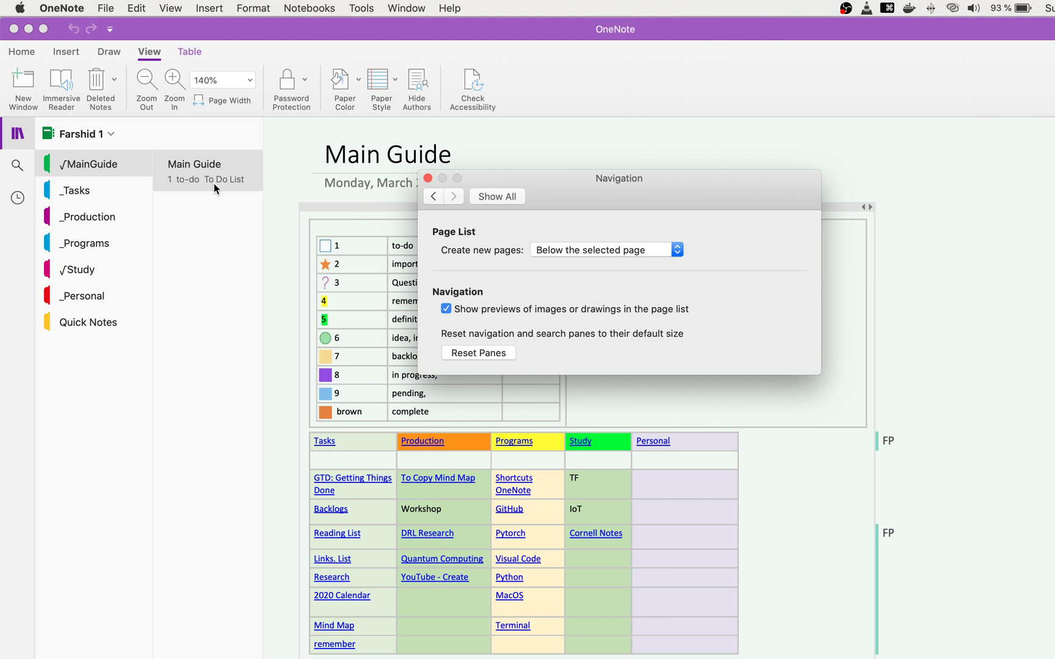
left_click(427, 178)
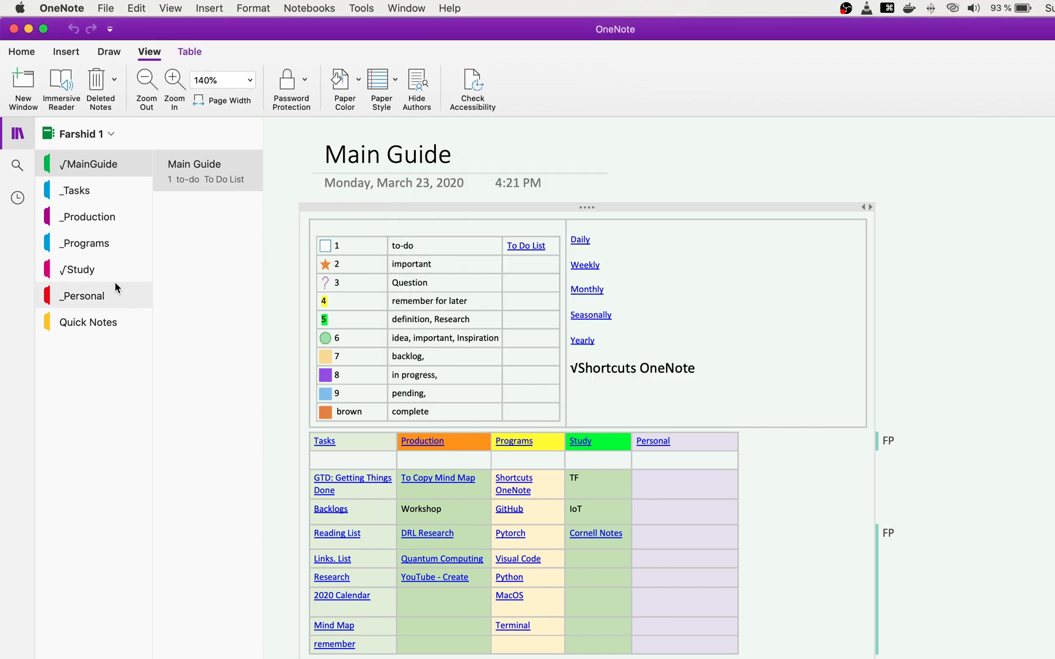
left_click(86, 140)
left_click(86, 137)
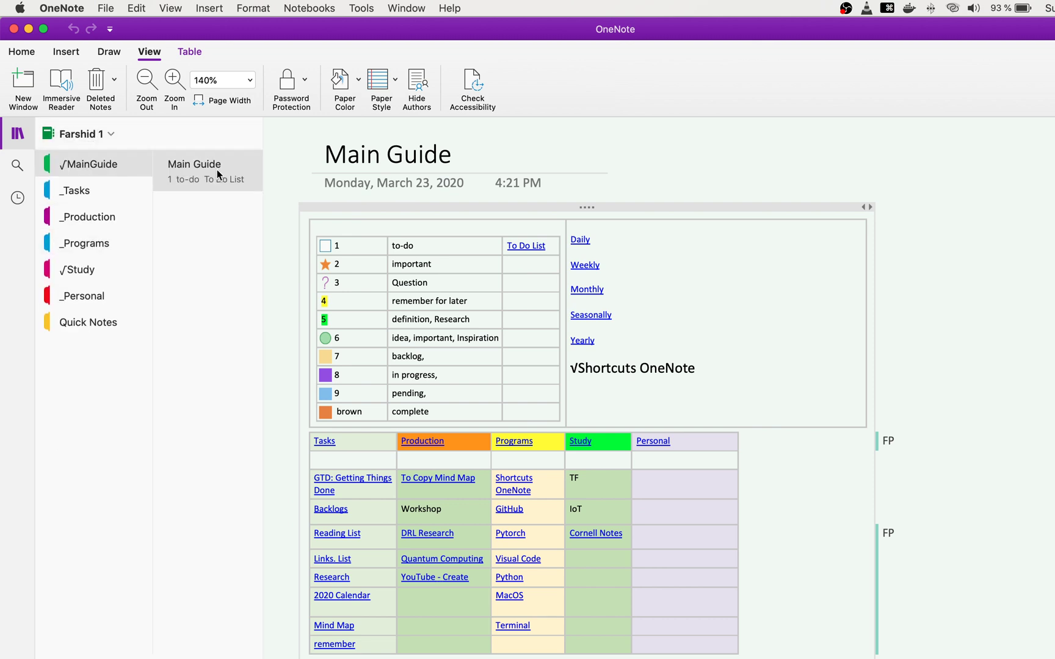
left_click(85, 200)
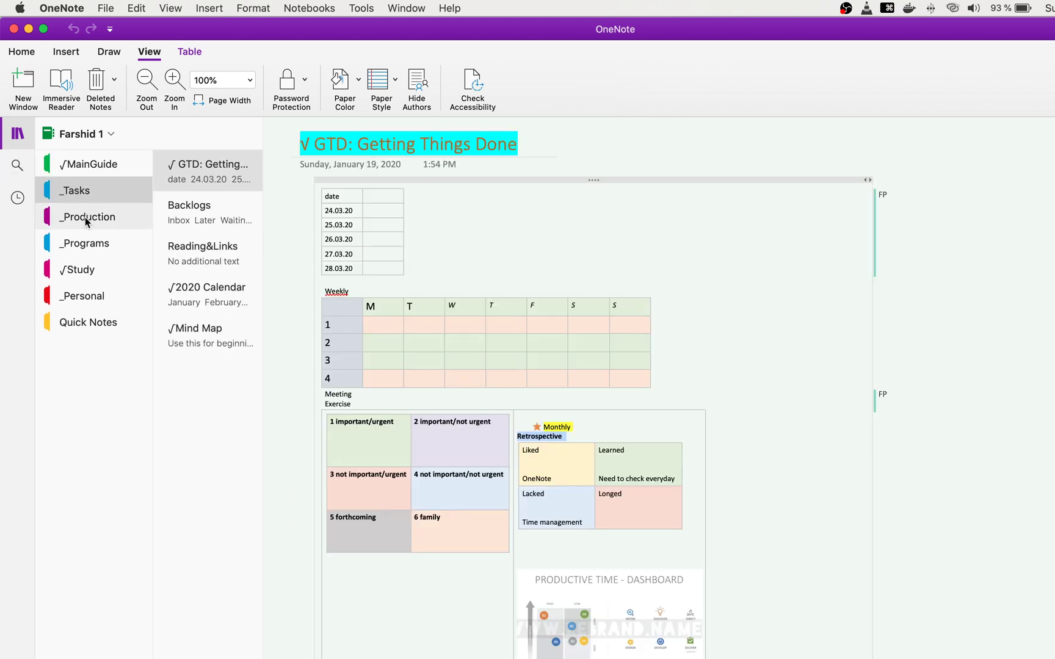
left_click(85, 216)
left_click(86, 243)
left_click(80, 267)
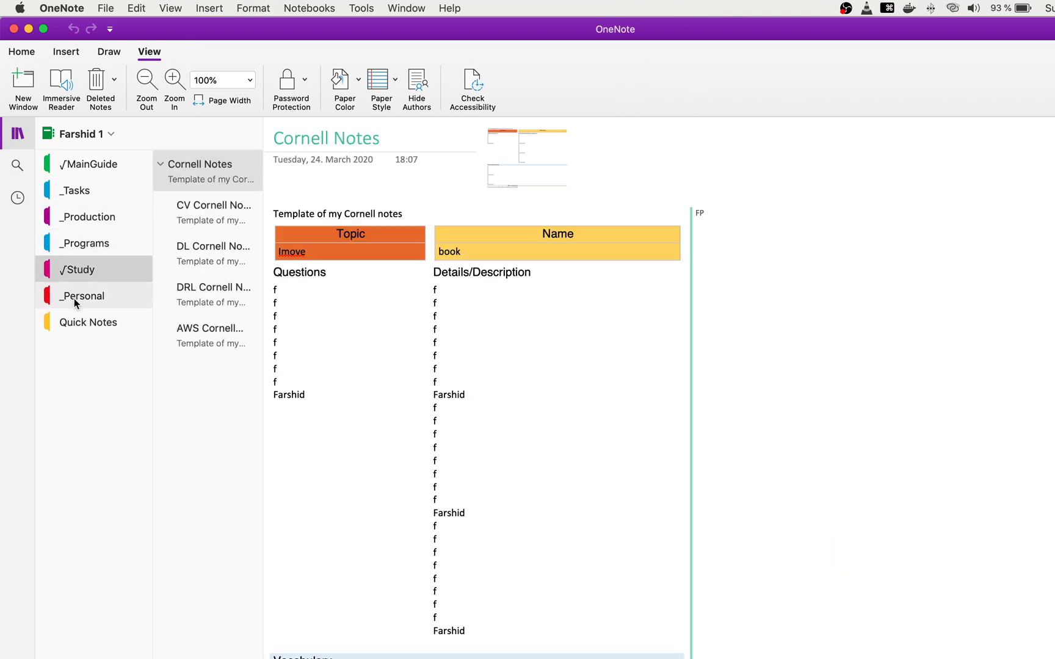
left_click(74, 299)
left_click(79, 325)
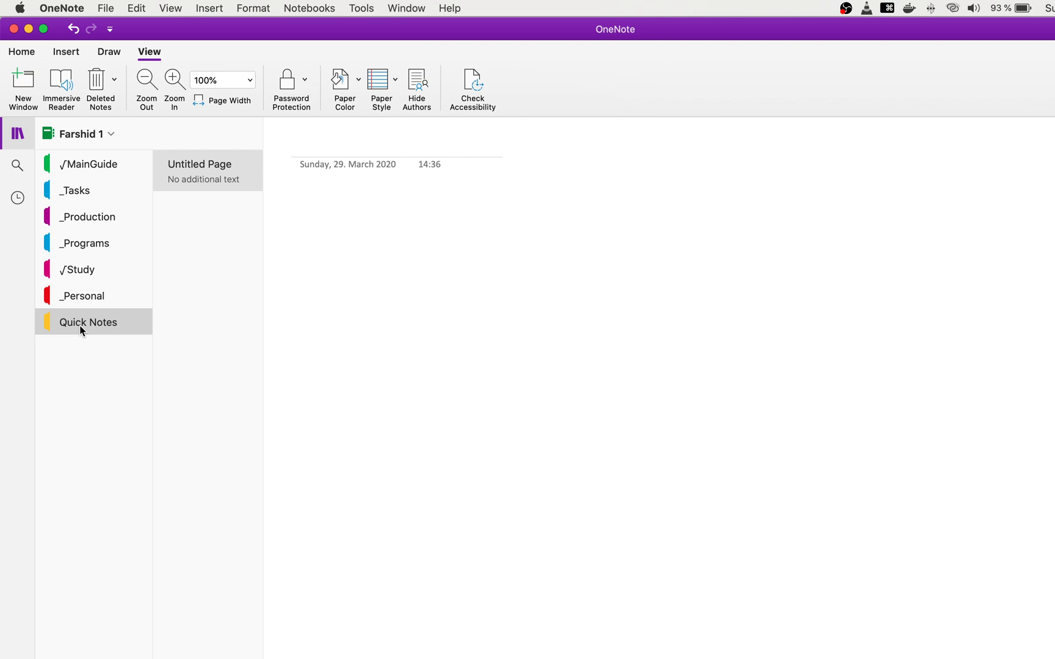
left_click(86, 165)
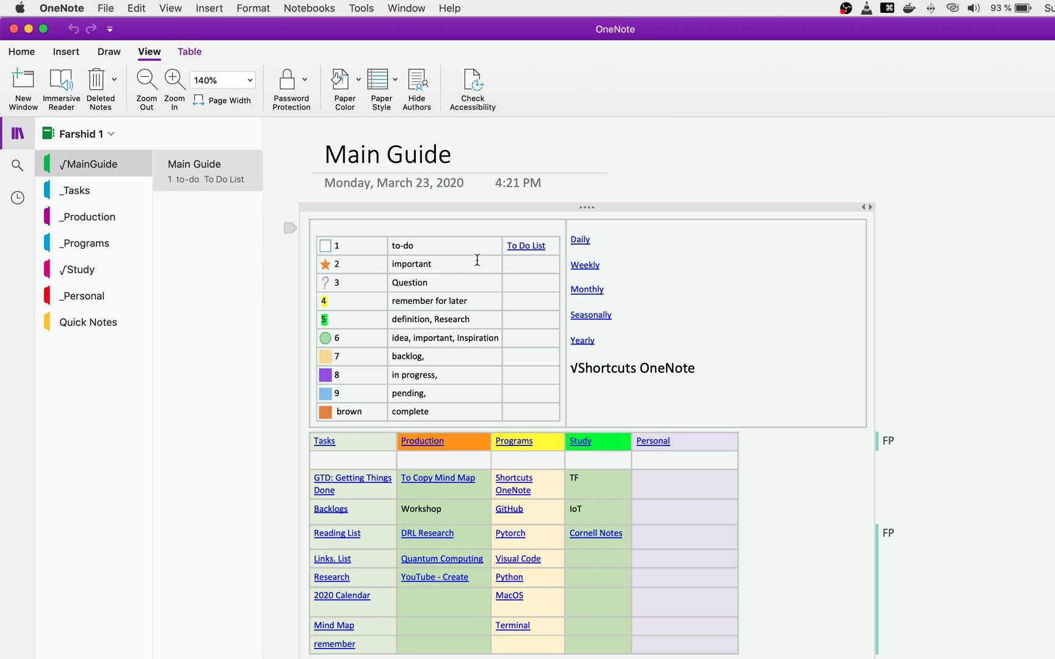
left_click(428, 246)
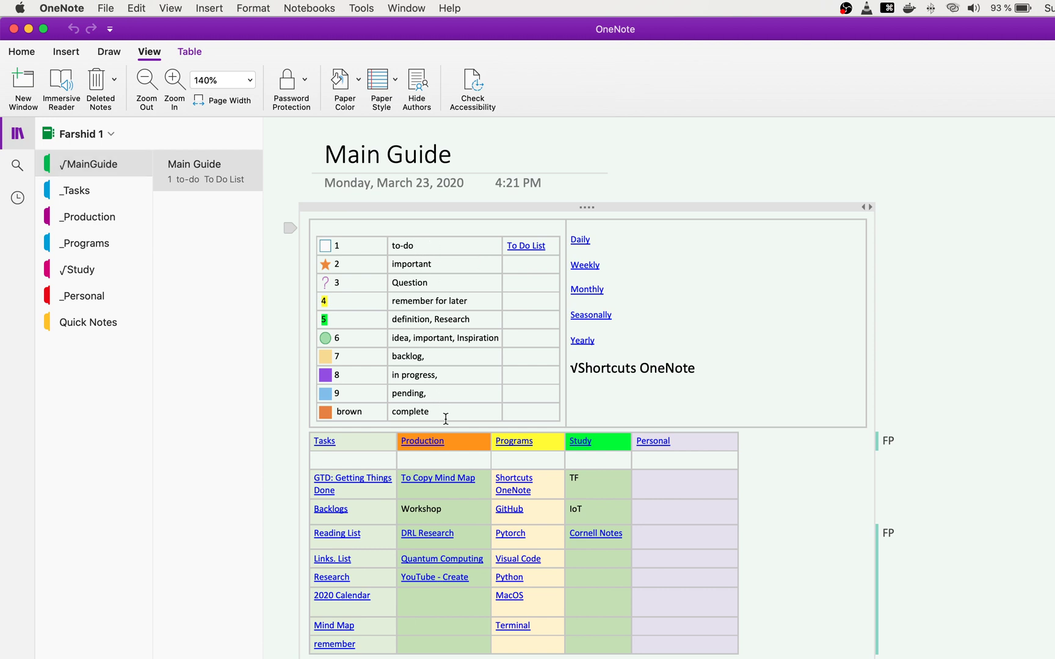
left_click_drag(446, 415, 397, 246)
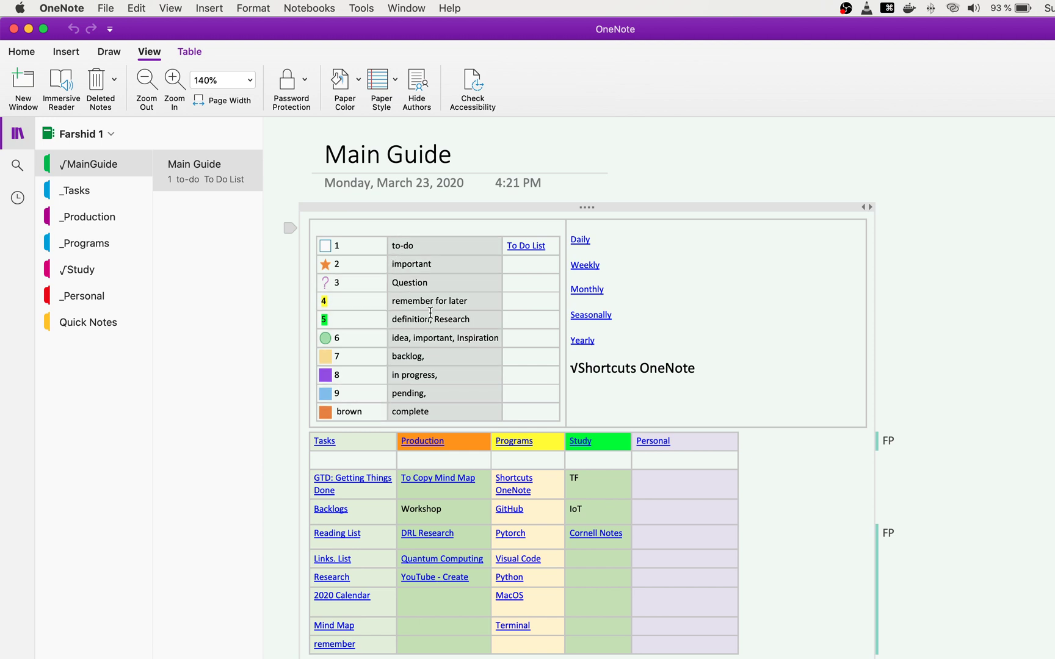
left_click(17, 166)
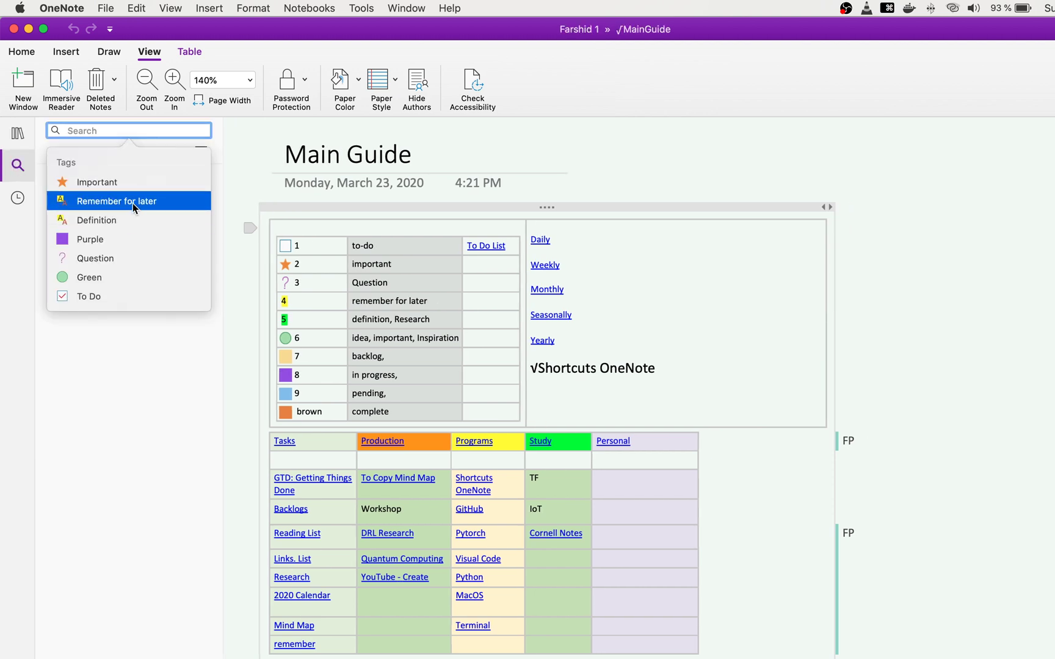
left_click(108, 182)
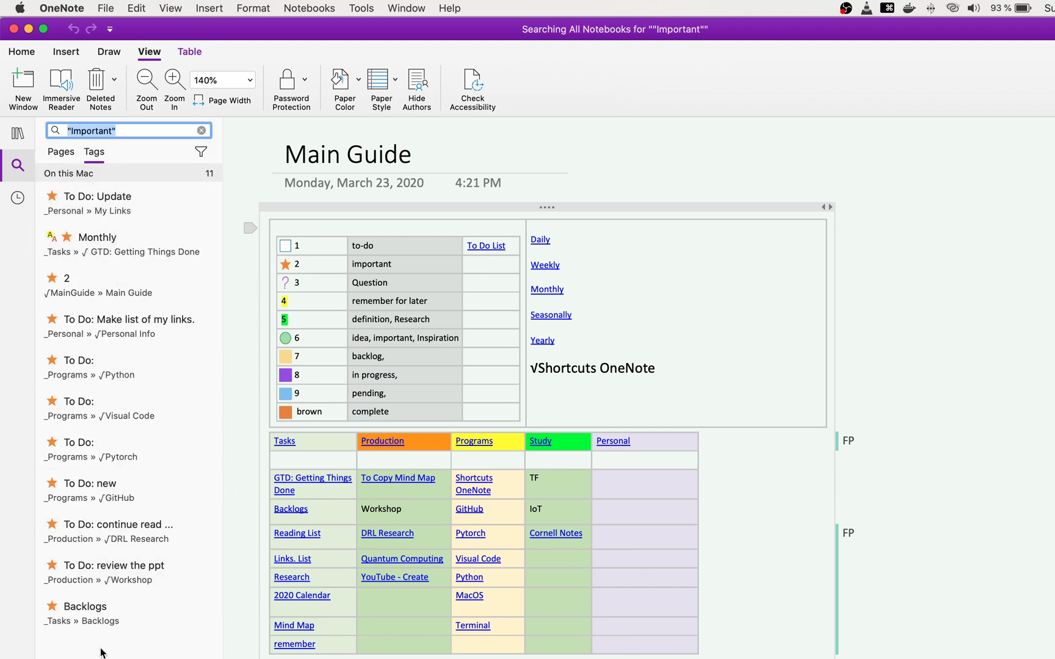
left_click(71, 153)
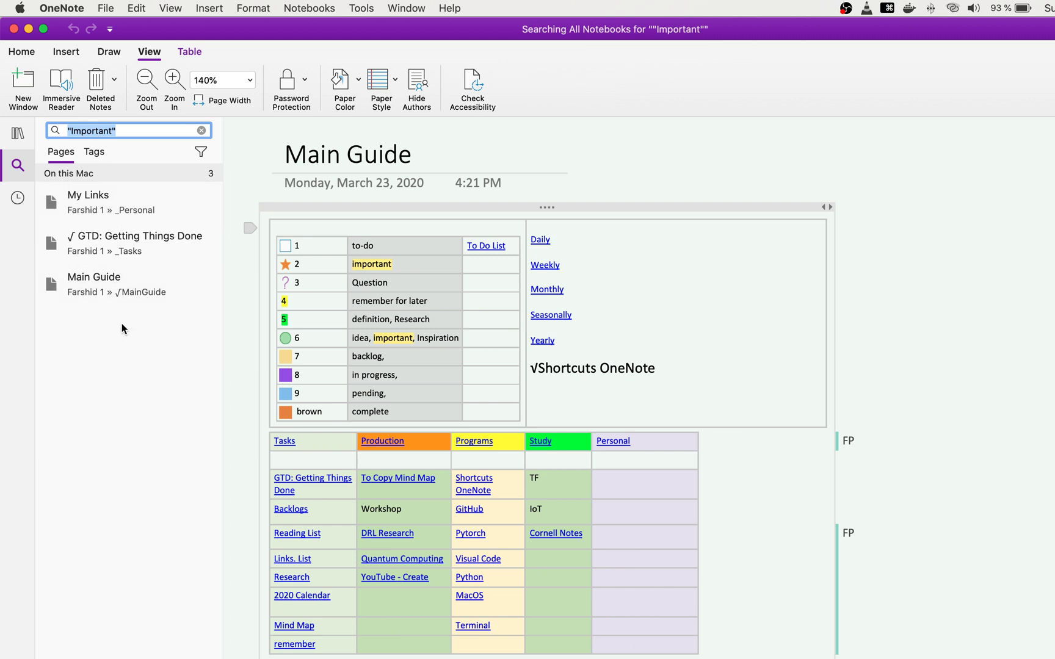
left_click(17, 133)
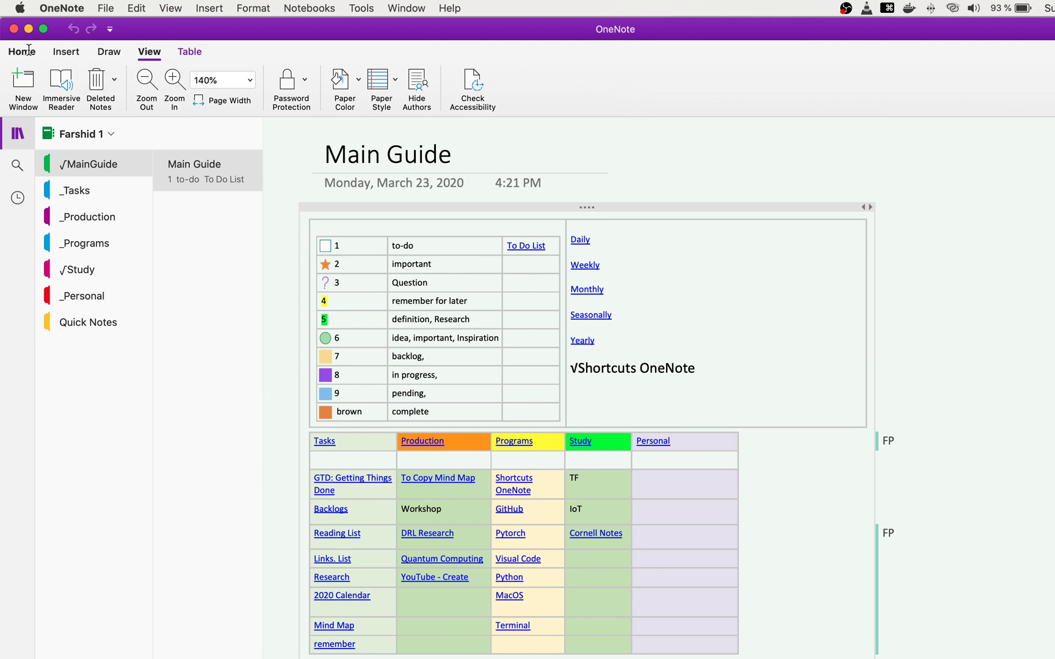
left_click(66, 54)
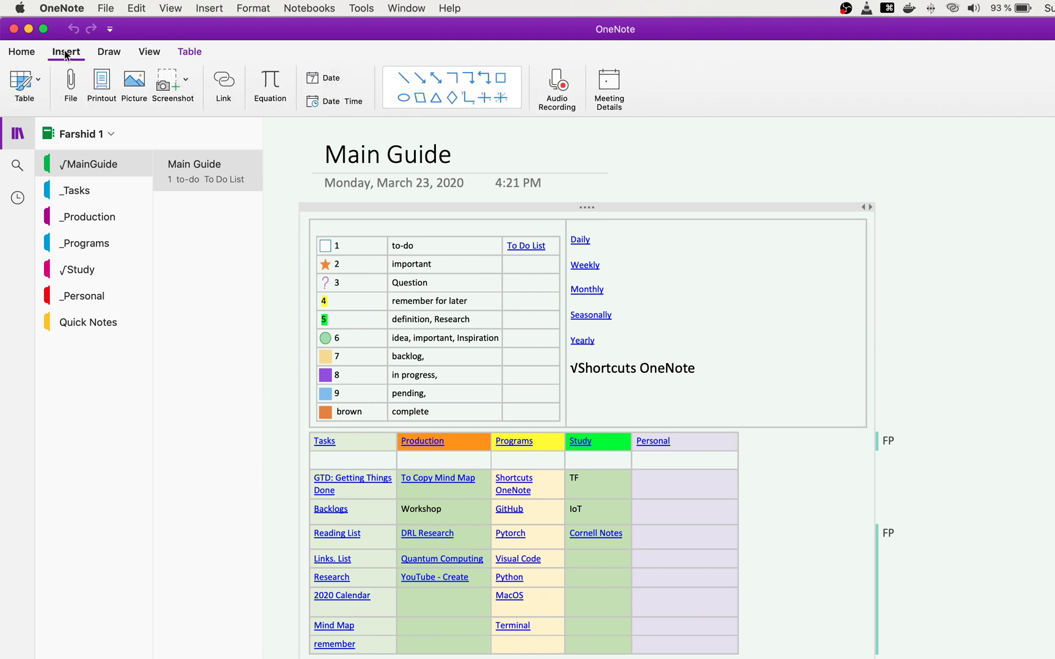
left_click(31, 52)
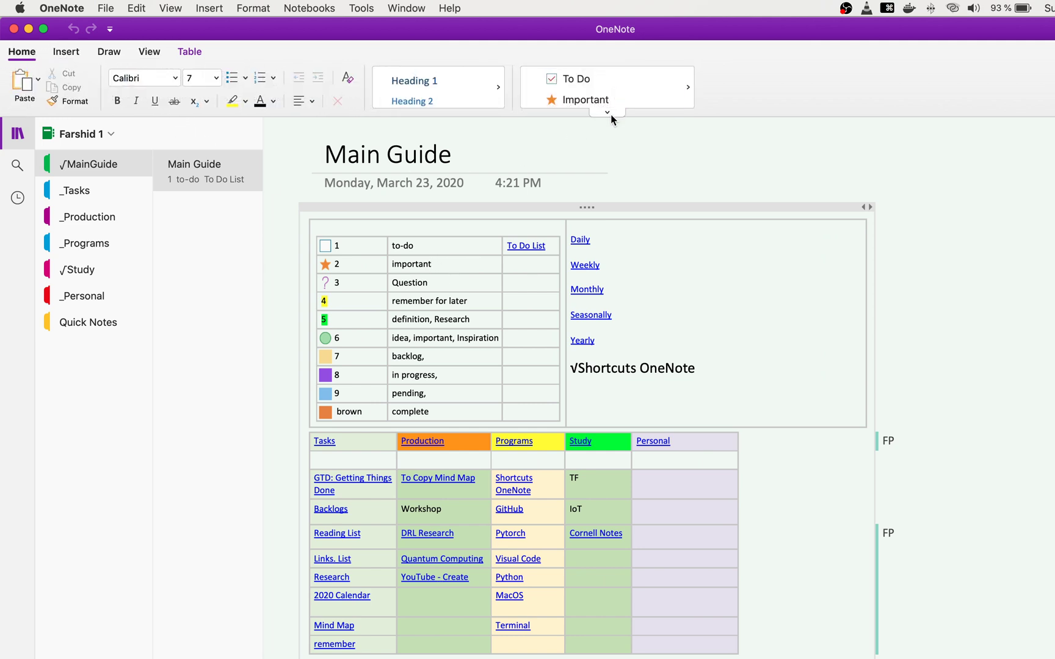
left_click(609, 113)
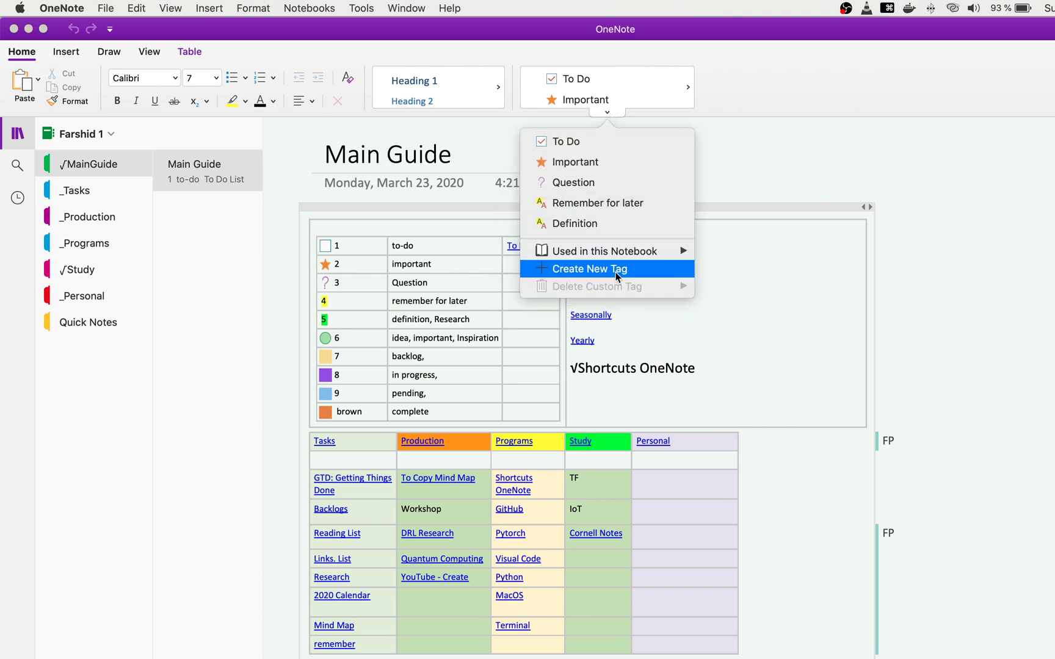
left_click(431, 263)
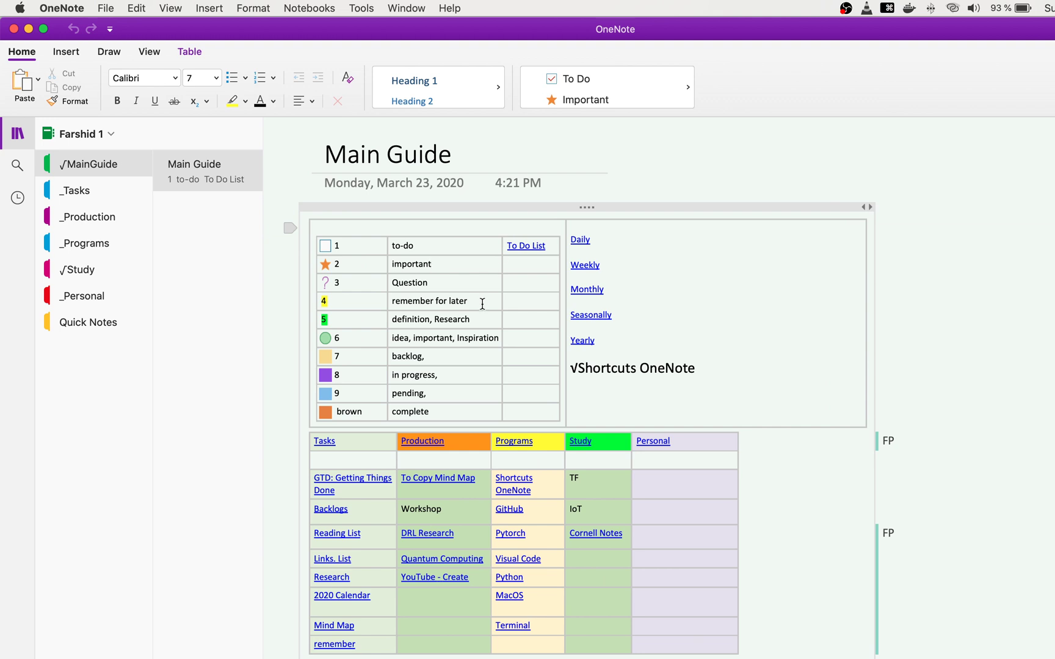
Go to the _Programs section and open the √Shortcuts OneNote page.
left_click(81, 195)
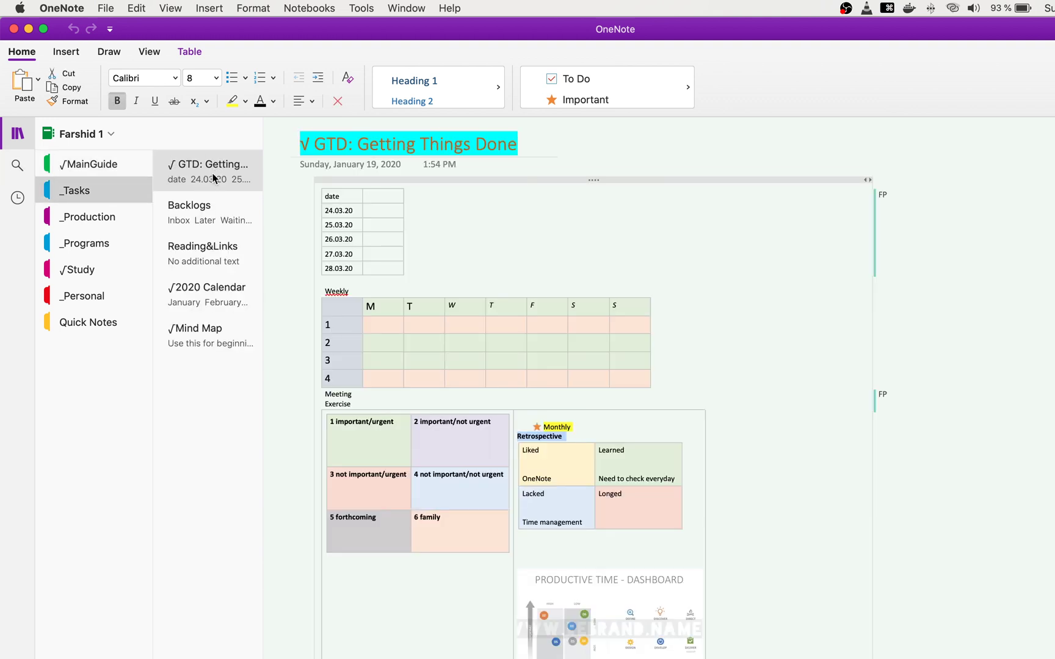
left_click(73, 224)
left_click(71, 245)
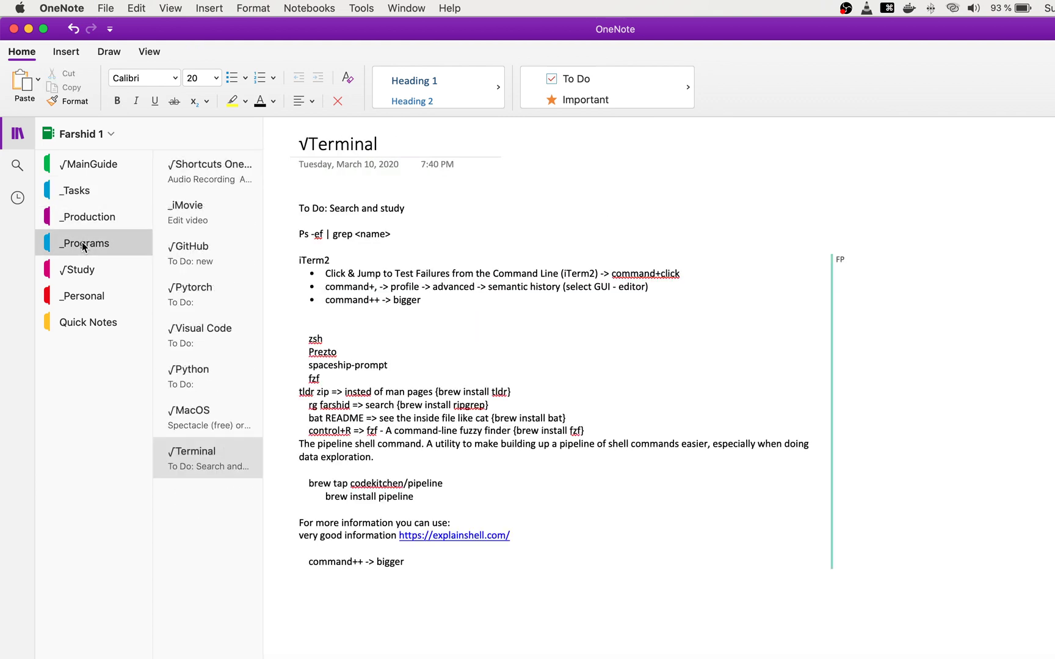
left_click(206, 168)
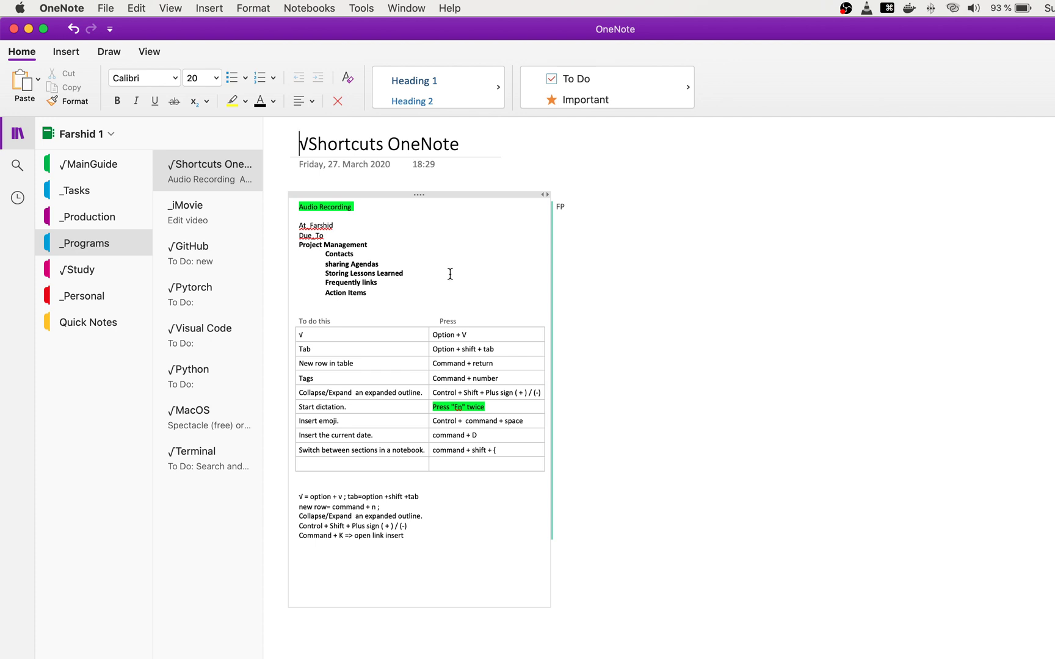
scroll(449, 274, "down", 5)
scroll(457, 289, "up", 5)
Enlarge the page and scroll to the shortcut table, selecting the √ symbol in its first cell.
key("super+equal")
key("super+equal")
key("super+equal")
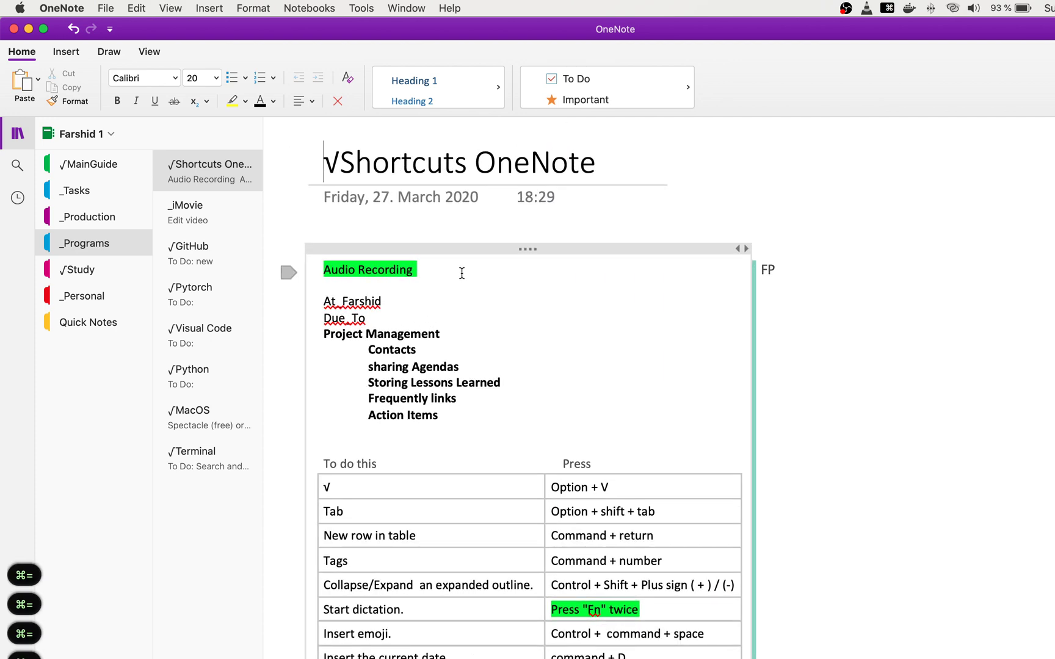
left_click(497, 318)
scroll(504, 342, "down", 10)
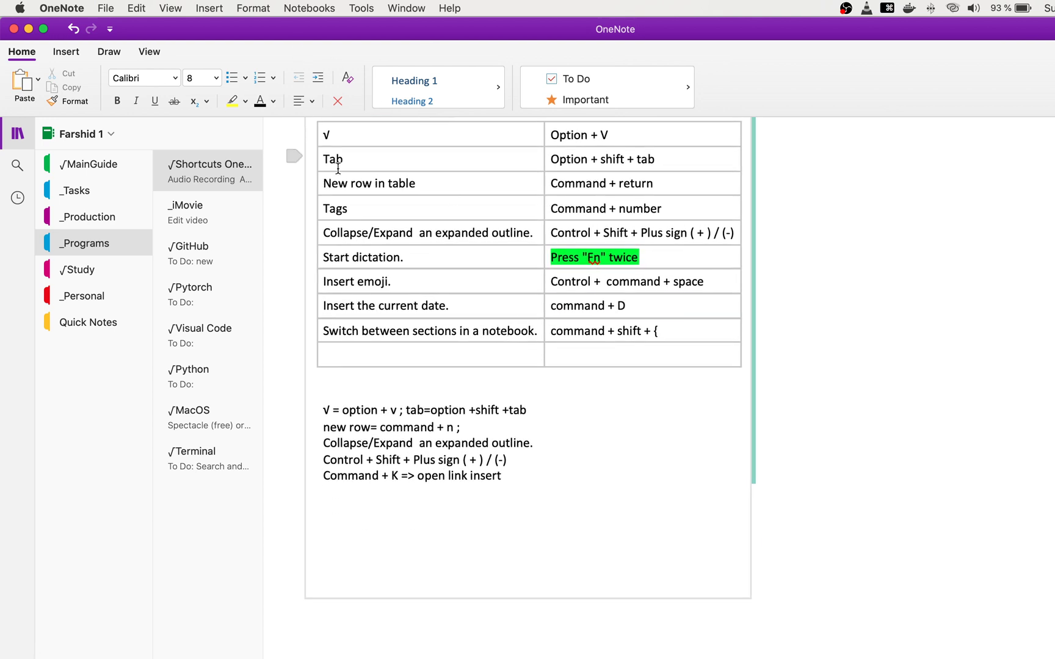
double_click(328, 134)
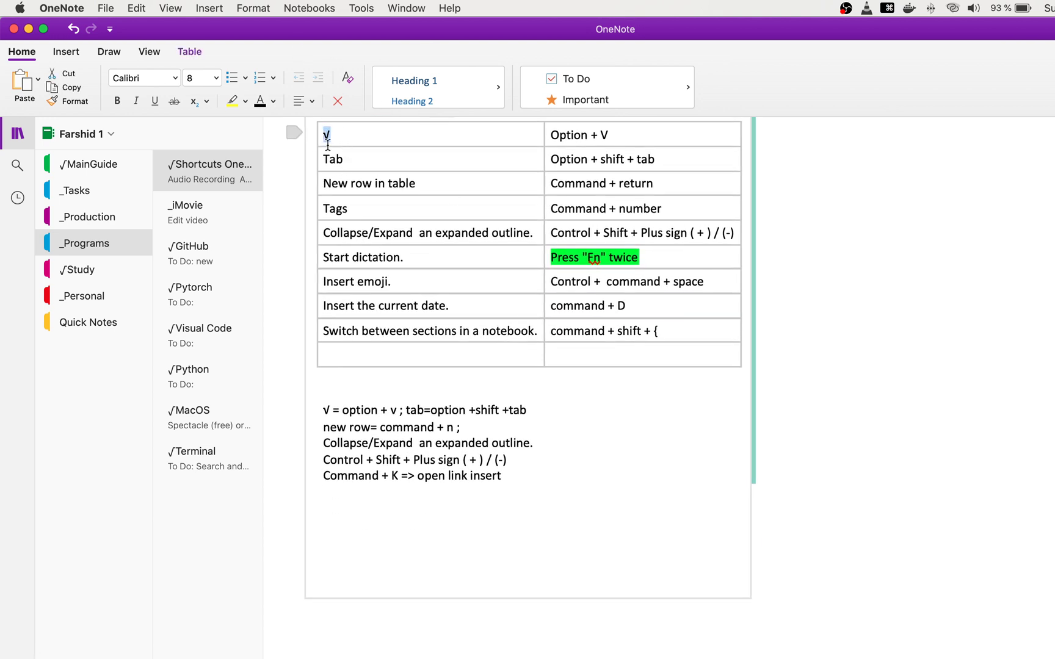
left_click(622, 136)
Type 'sdfasd' below the shortcut notes, try turning it into a table, then delete it.
left_click(343, 136)
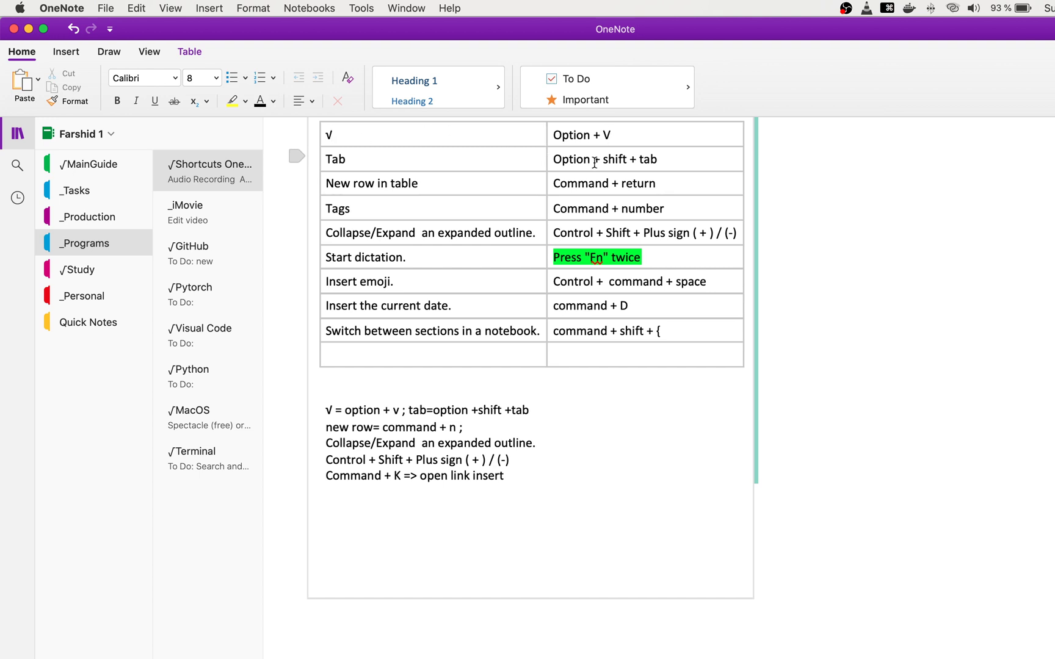
left_click(407, 525)
type("sdfasd")
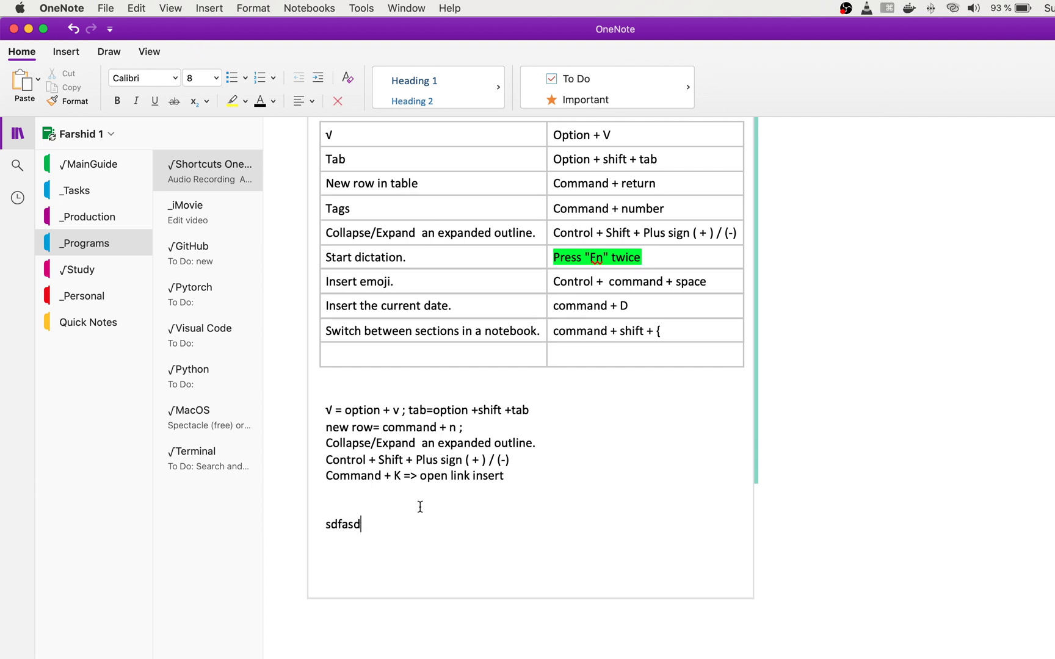
key("Tab")
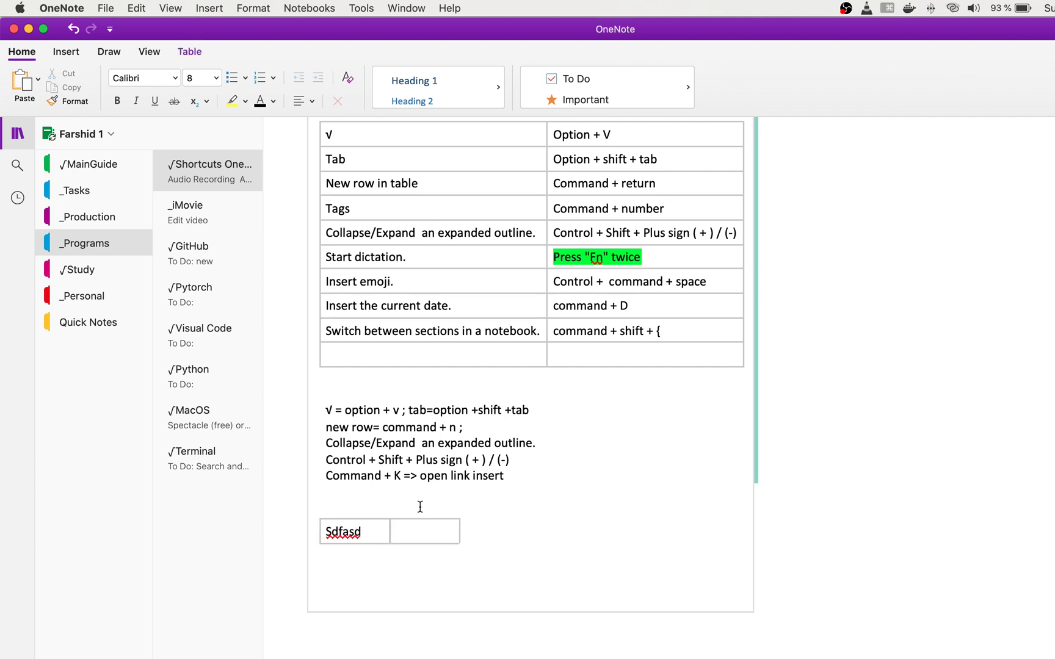
key("super+z")
key("super+z")
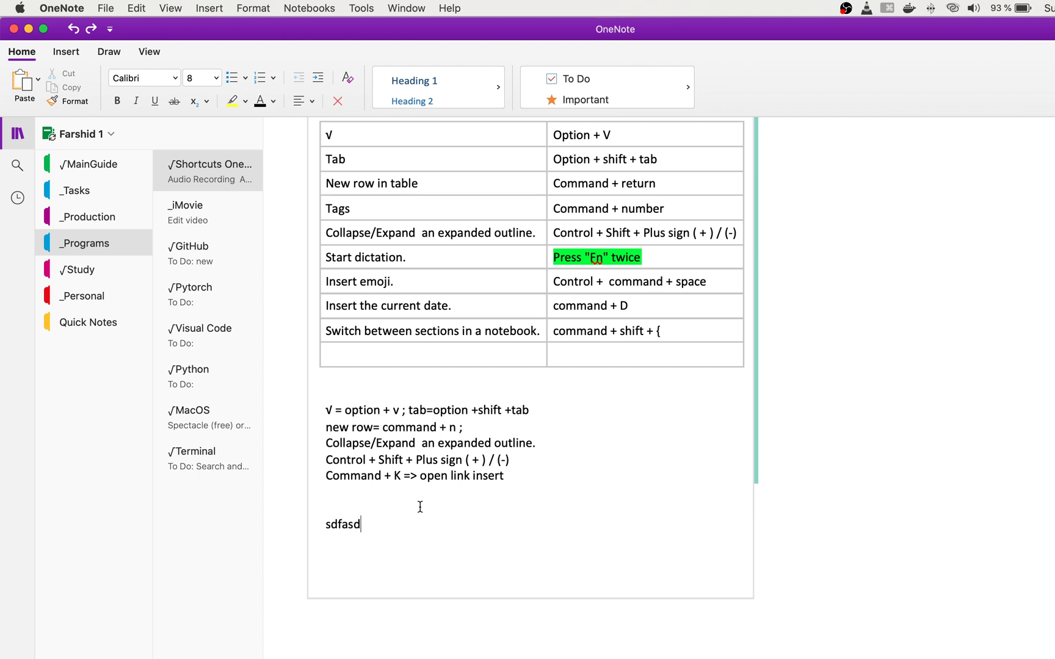
key("Tab")
type("dsafdsa")
key("BackSpace")
key("BackSpace")
key("BackSpace")
key("BackSpace")
key("BackSpace")
key("BackSpace")
key("BackSpace")
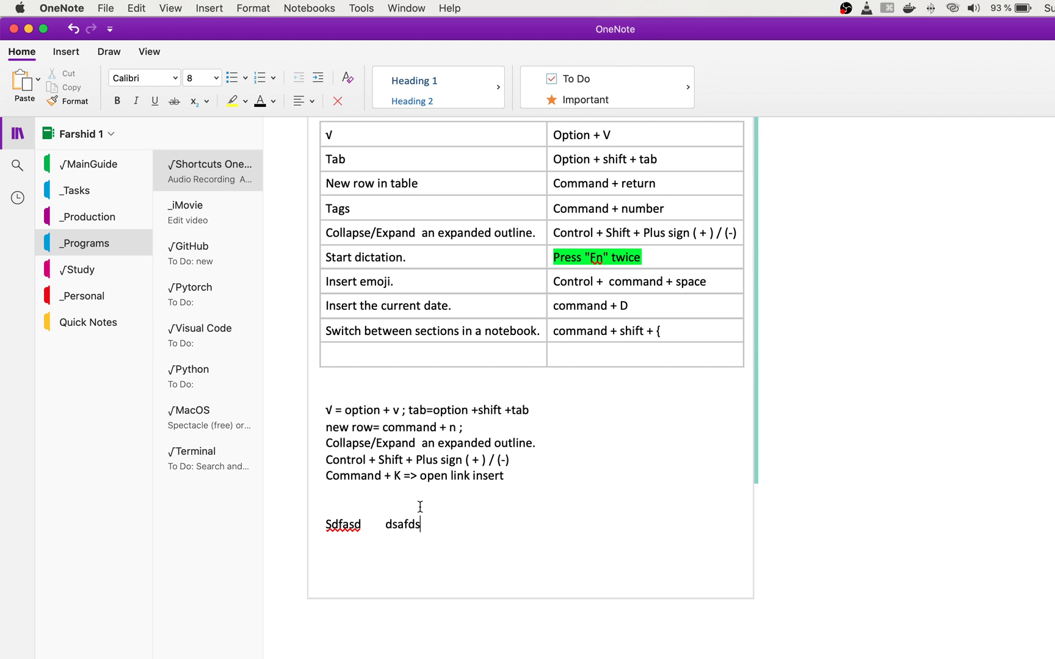
key("BackSpace")
key("BackSpace")
key("BackSpace")
key("BackSpace")
key("BackSpace")
key("BackSpace")
key("BackSpace")
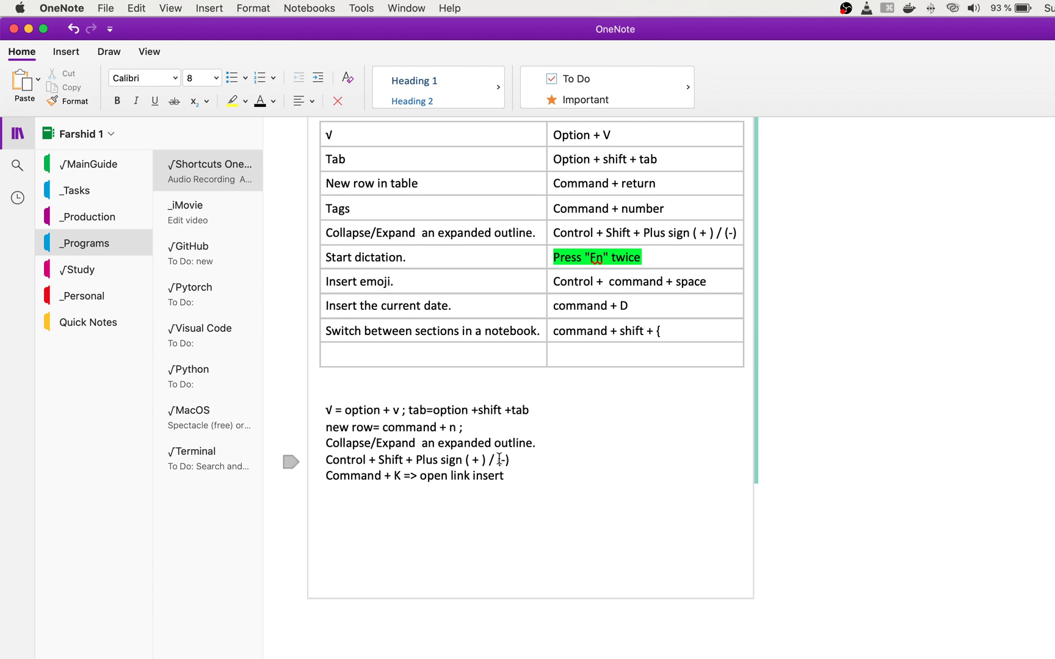
Add an empty last row to the shortcuts table, then try To Do, Important and Question tags and undo them.
left_click(693, 350)
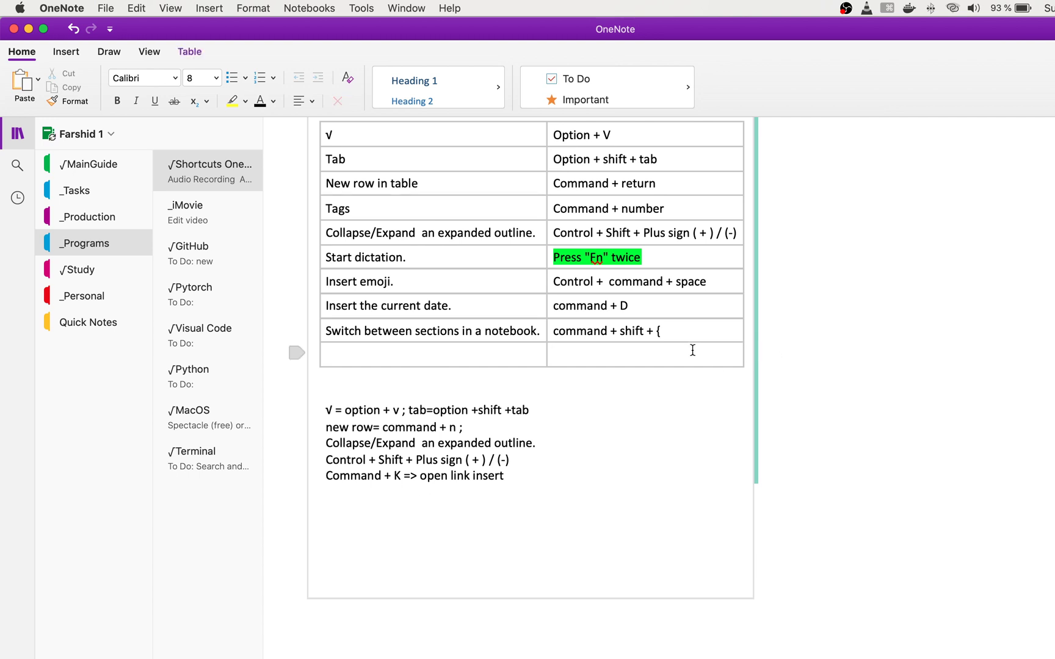
key("Tab")
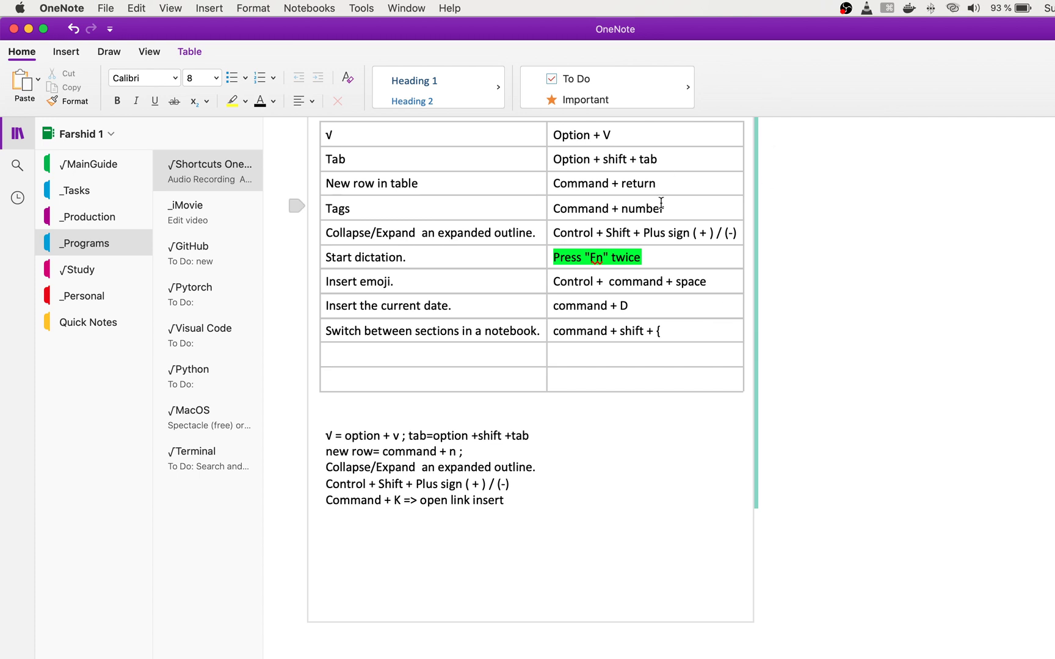
left_click(660, 208)
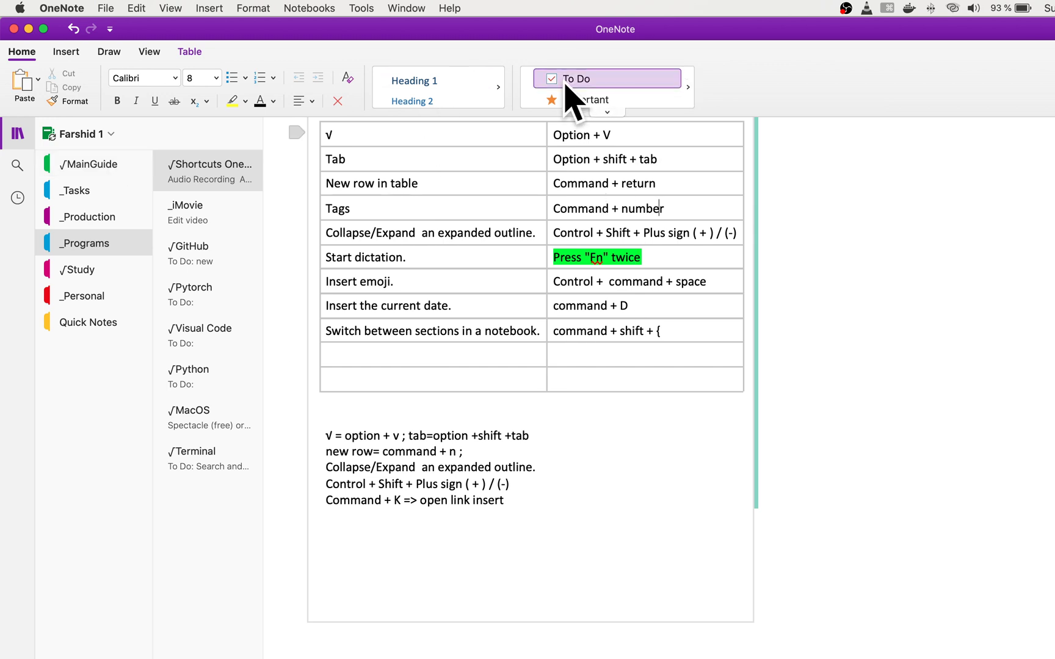
left_click(575, 379)
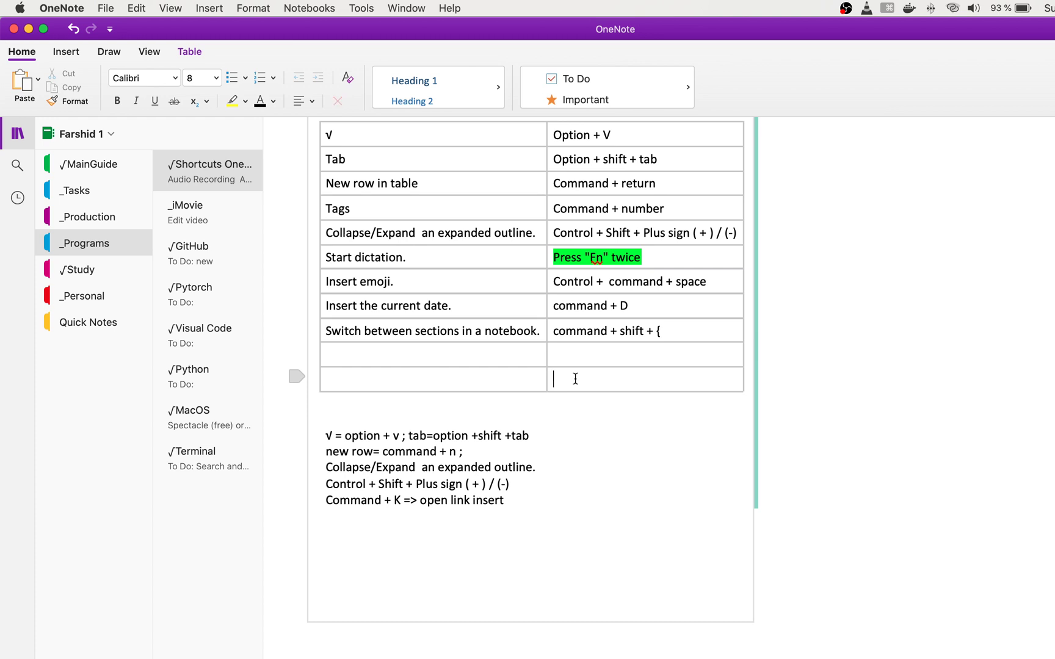
key("super+1")
key("super+2")
key("super+3")
key("super+z")
left_click(474, 546)
type("dsfsadf")
key("Return")
key("Tab")
type("asdfsadf")
key("Return")
type("sdafasddfa")
key("Return")
type("asdfasdf")
key("Return")
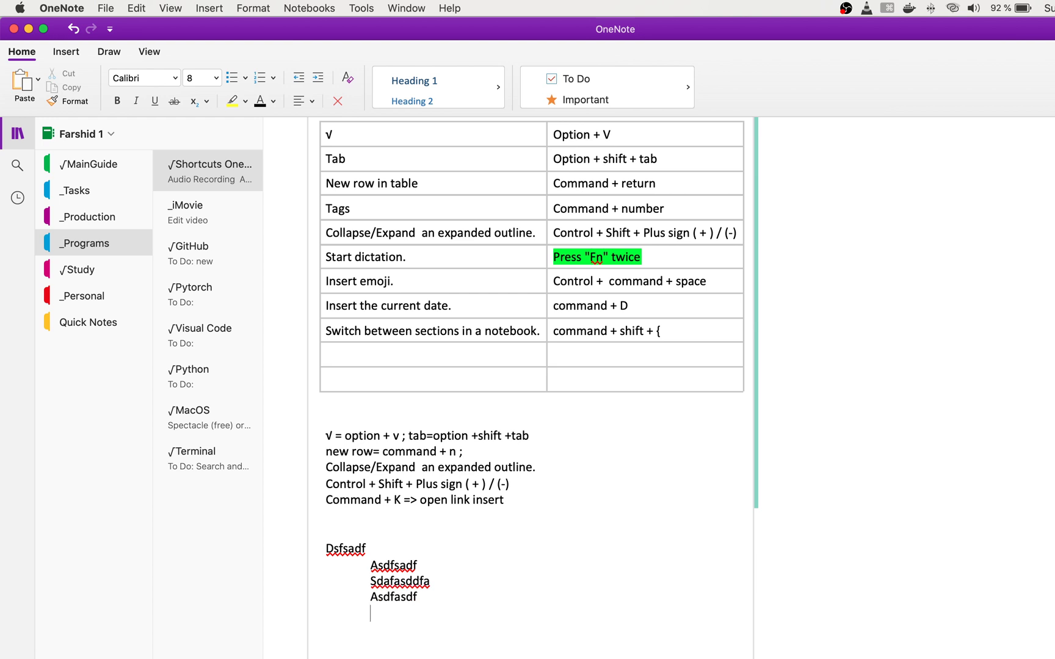
key("shift+Up")
key("shift+Up")
key("shift+Up")
key("shift+Up")
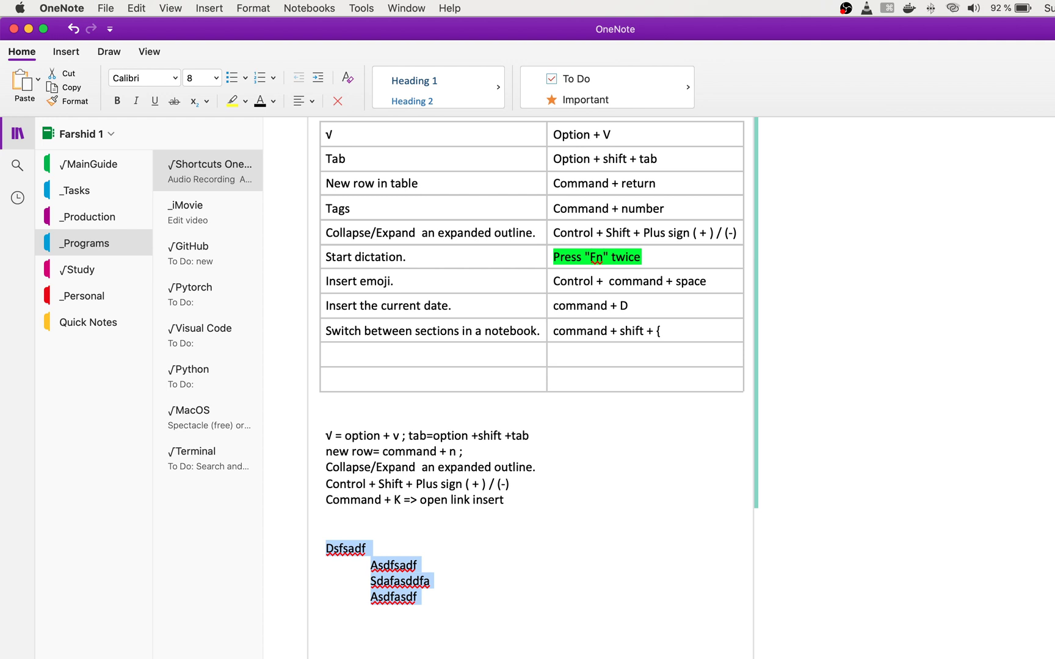
key("ctrl+shift+minus")
key("ctrl+shift+plus")
key("ctrl+shift+minus")
key("ctrl+shift+plus")
key("ctrl+shift+minus")
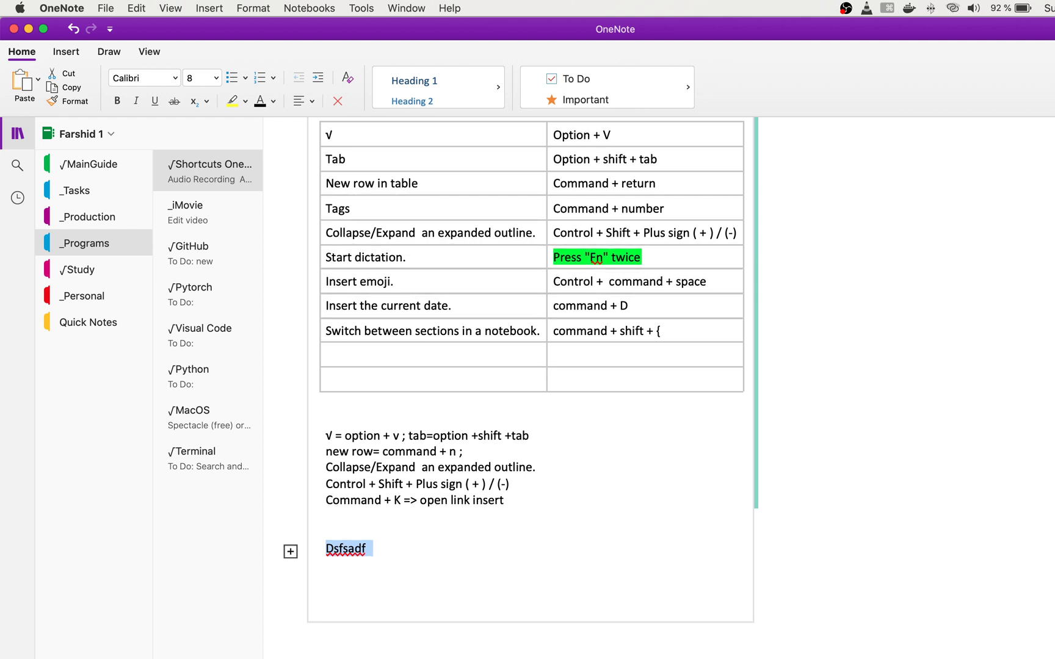
key("BackSpace")
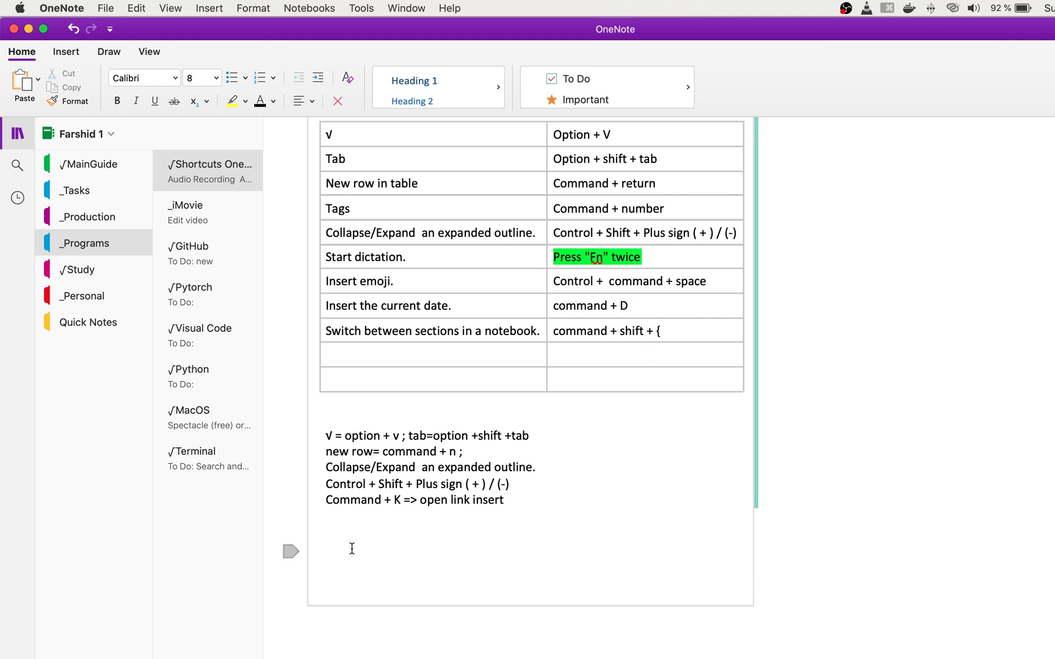
Switch Dictation on in Keyboard preferences, decline audio sharing, and close the window.
key("fn")
key("fn")
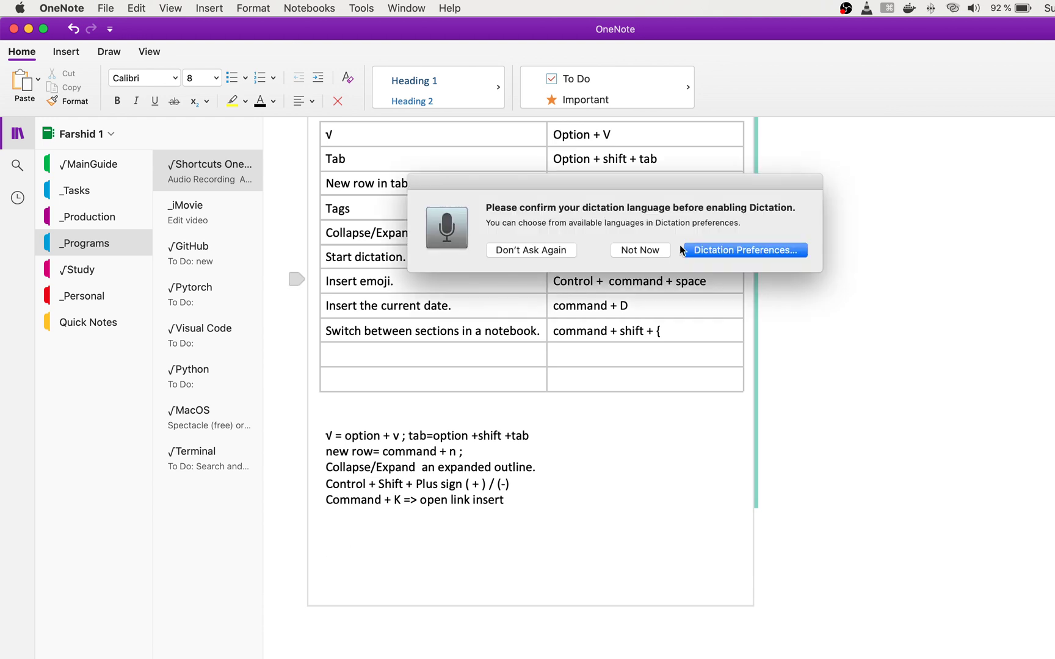
left_click(722, 251)
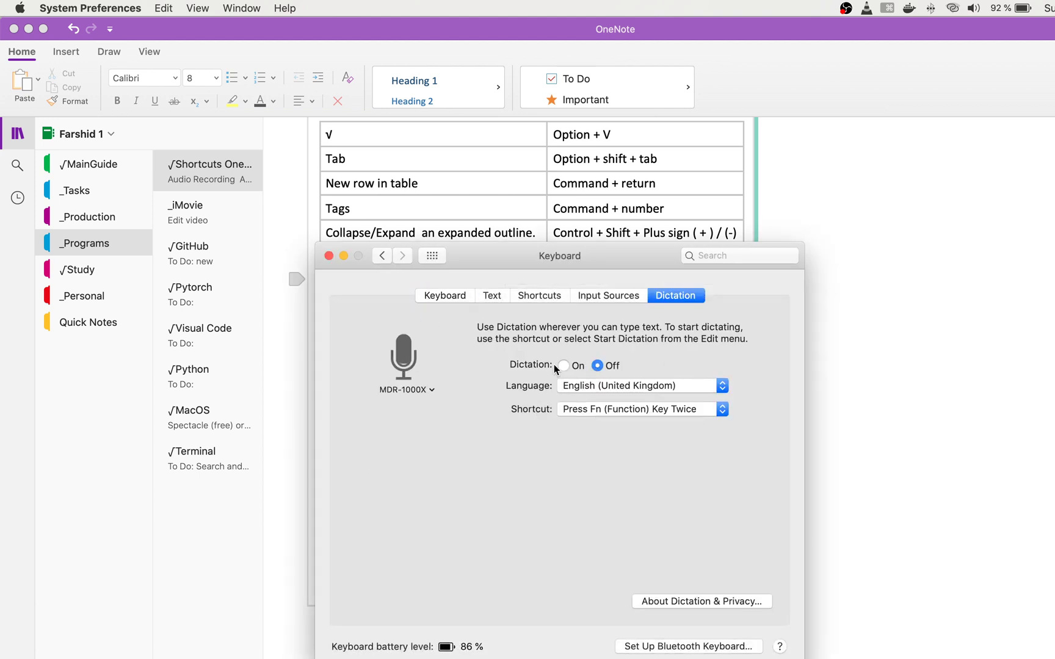
left_click(562, 365)
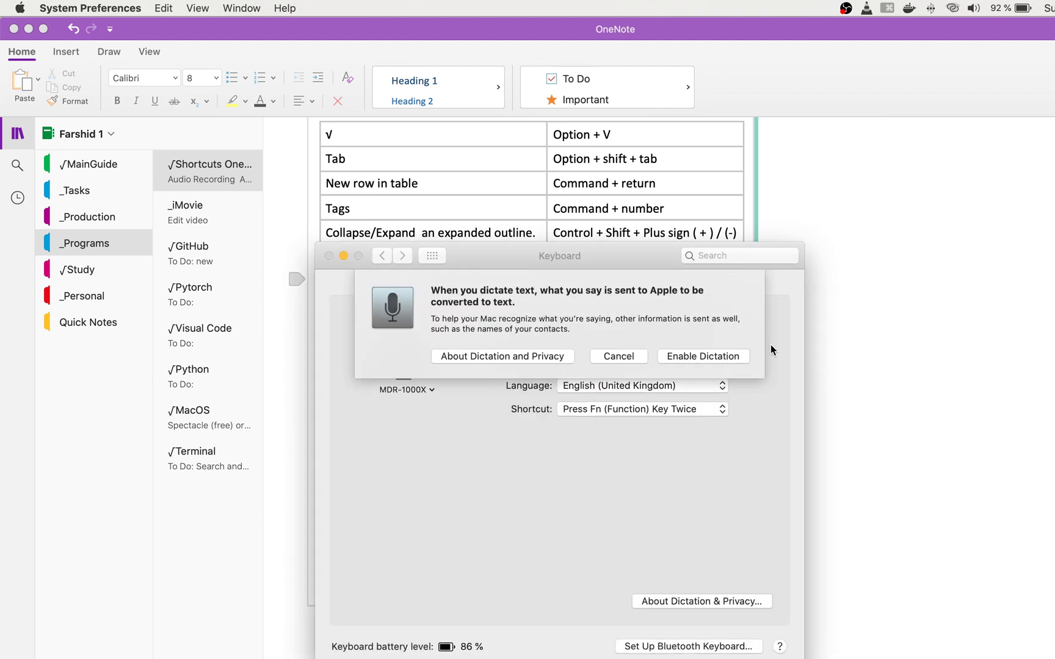
left_click(734, 352)
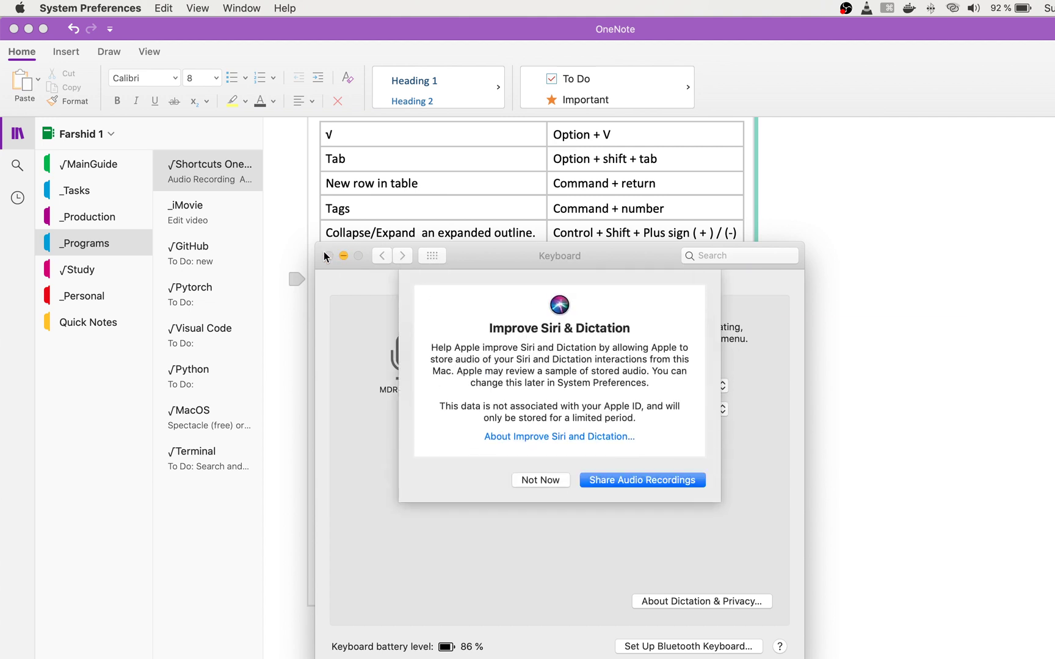
left_click(561, 481)
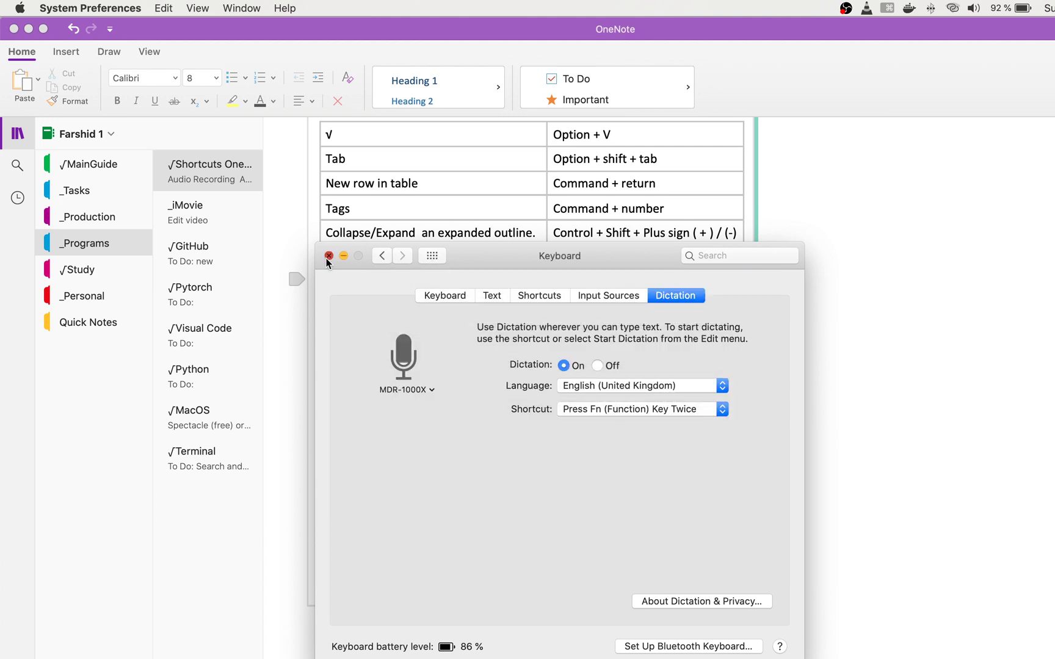
left_click(329, 256)
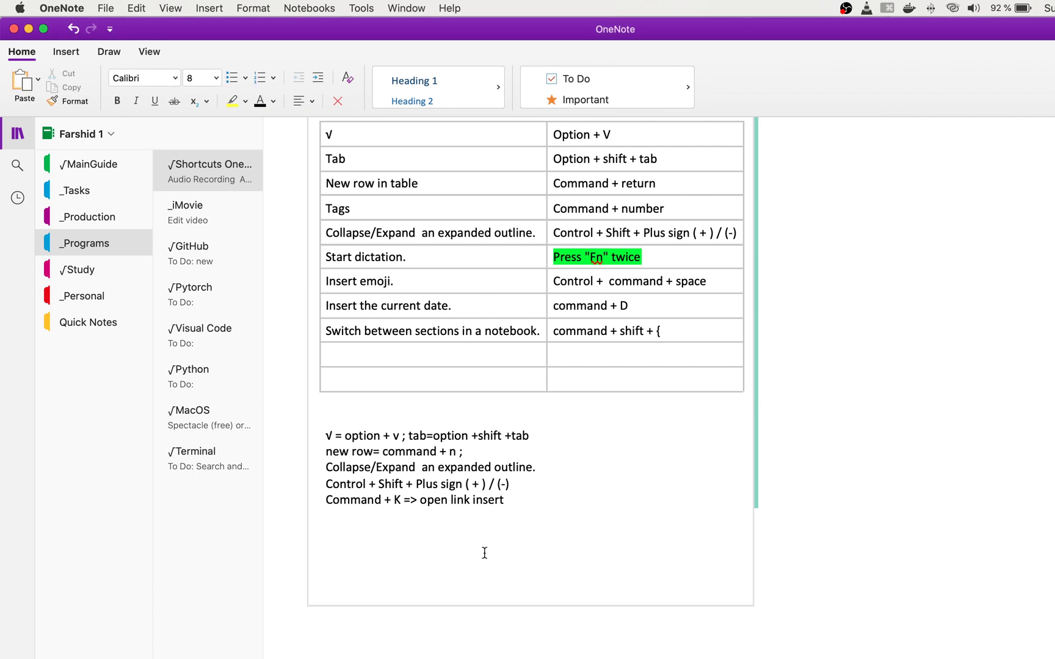
Dictate 'Hello how are you this is a great management application' onto the page.
key("fn")
key("fn")
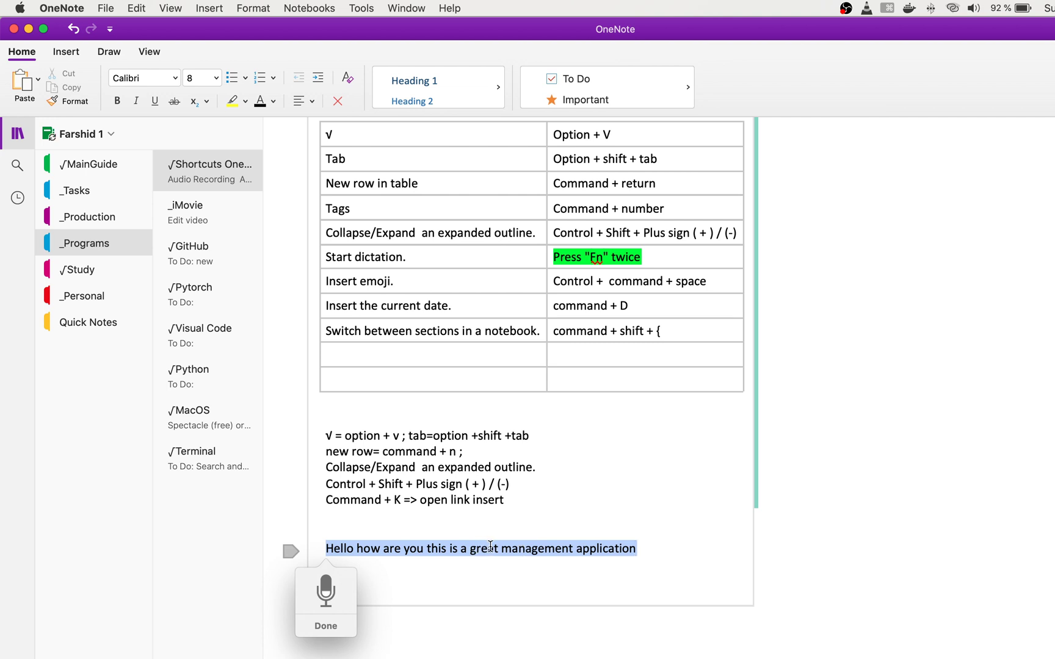
left_click(328, 627)
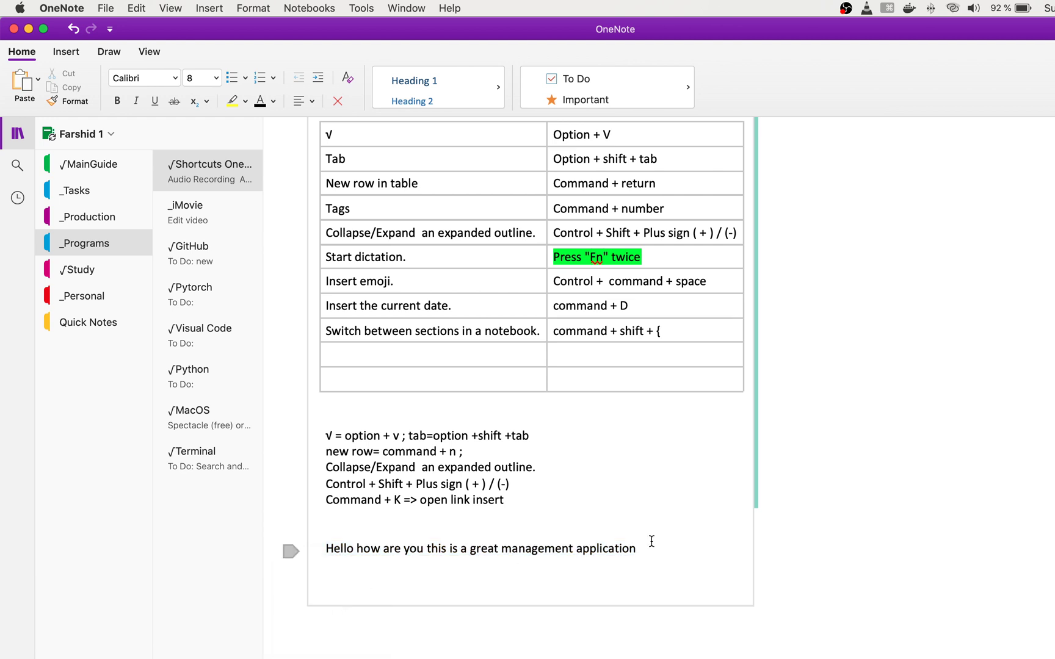
On separate lines, insert a grinning emoji, the date 29.03.20 and the date-time 29.03.20 14:55.
left_click(585, 282)
key("Return")
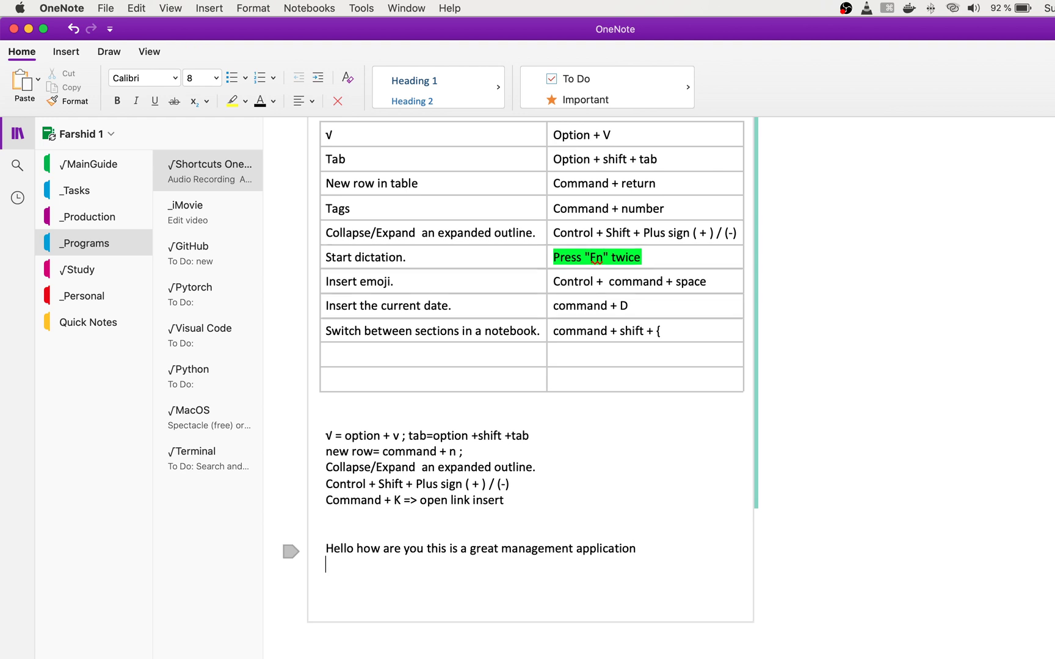
key("ctrl+super+space")
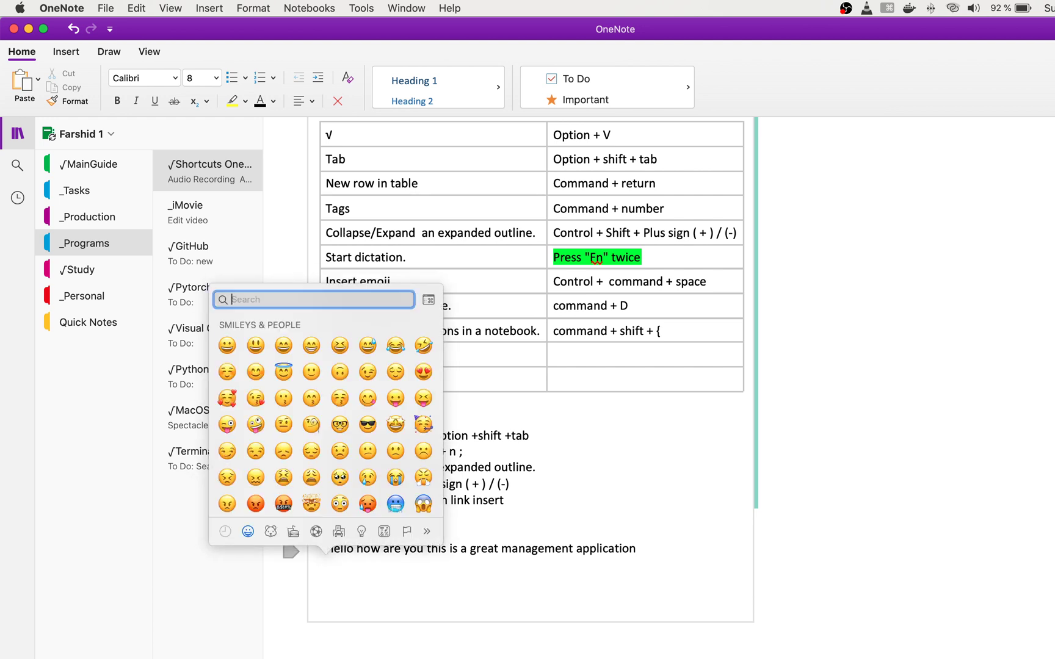
key("Down")
key("Return")
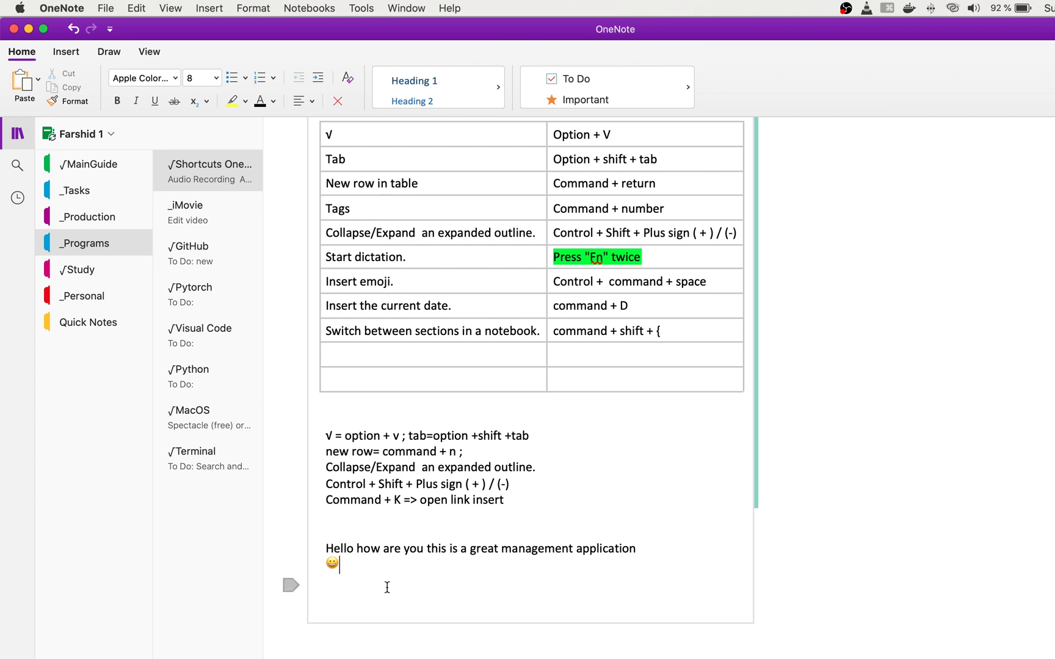
key("Return")
key("super+d")
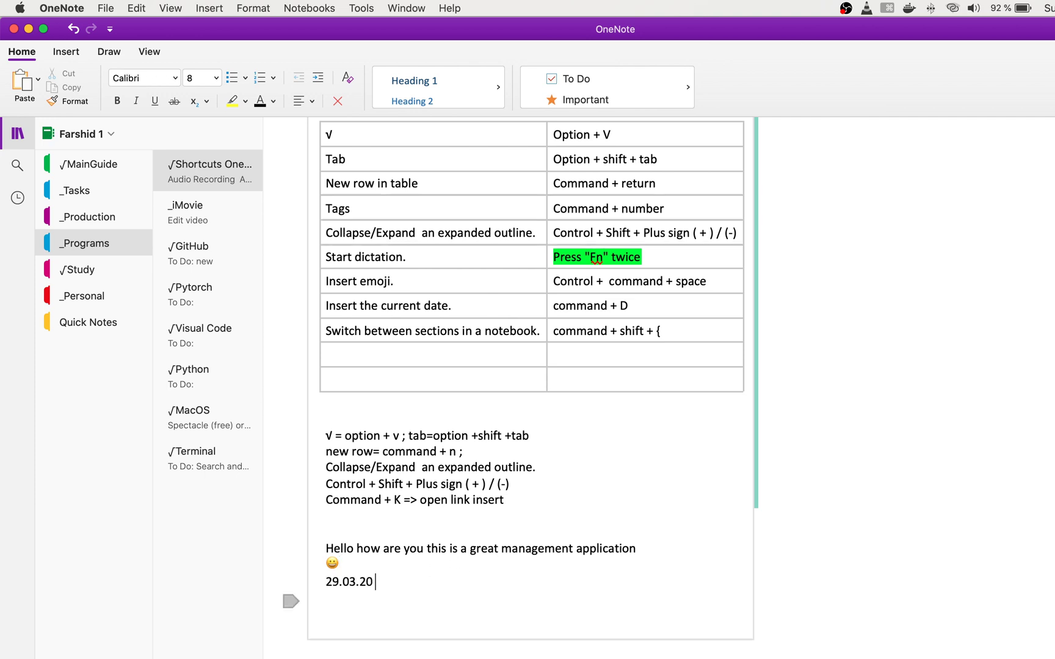
key("Return")
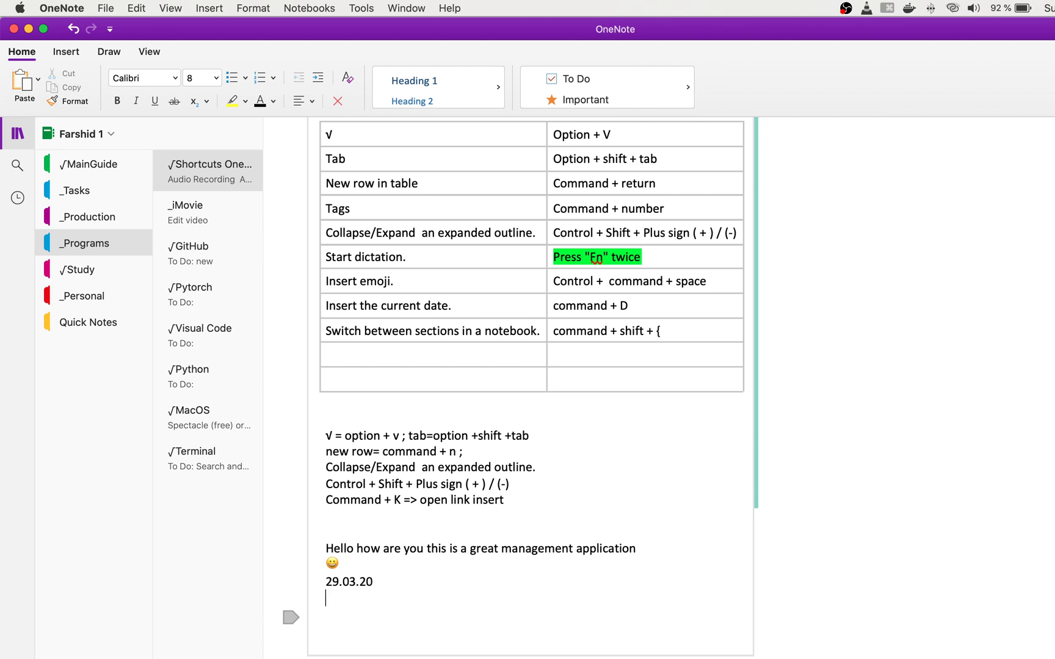
key("super+shift+d")
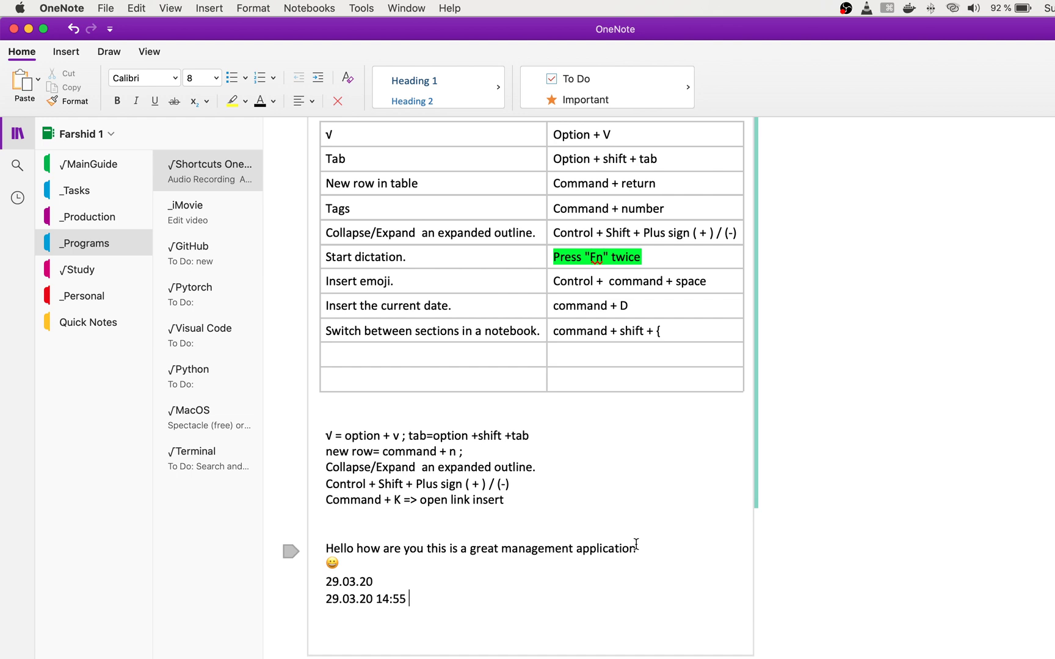
Step through sections to _MainGuide and follow its link to the GTD: Getting Things Done page.
key("super+shift+braceleft")
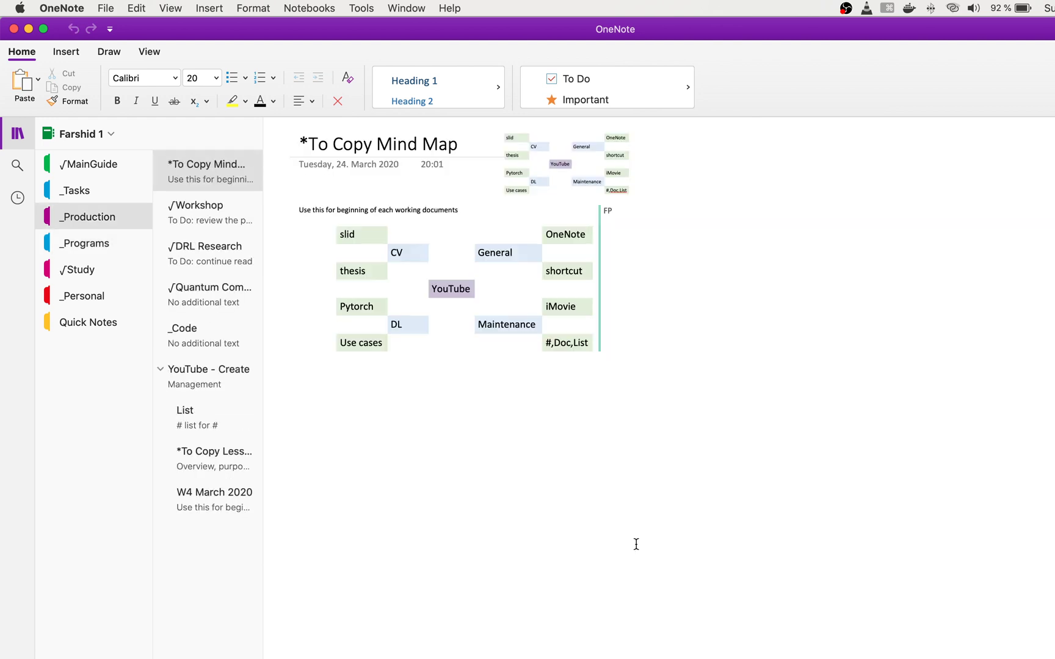
key("super+shift+braceright")
key("super+shift+braceleft")
key("super+shift+braceleft")
key("super+shift+braceleft")
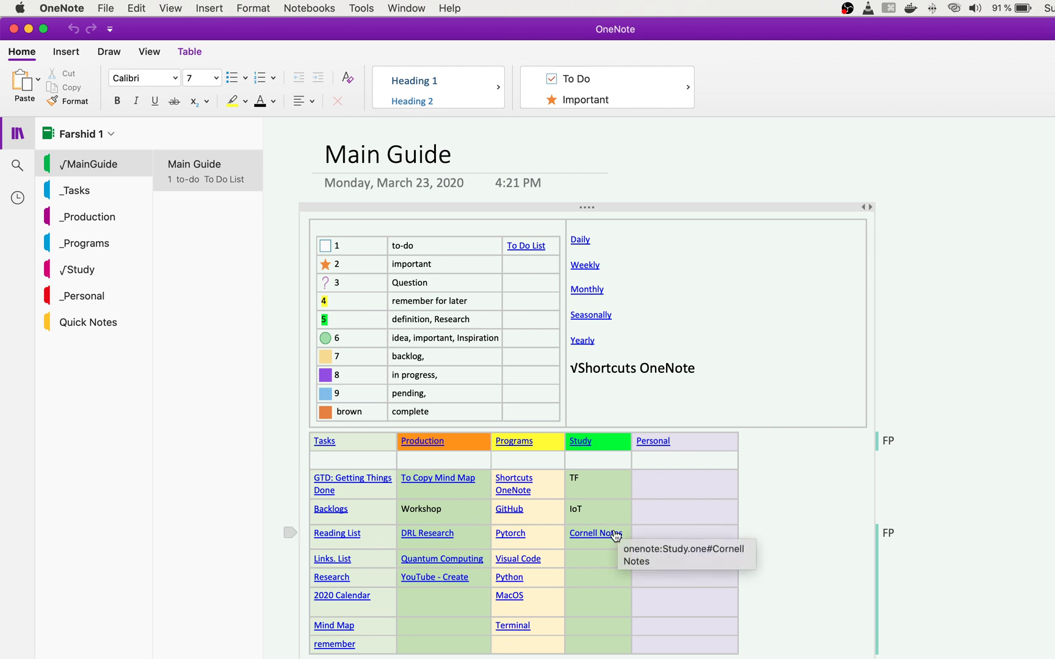
left_click(358, 482)
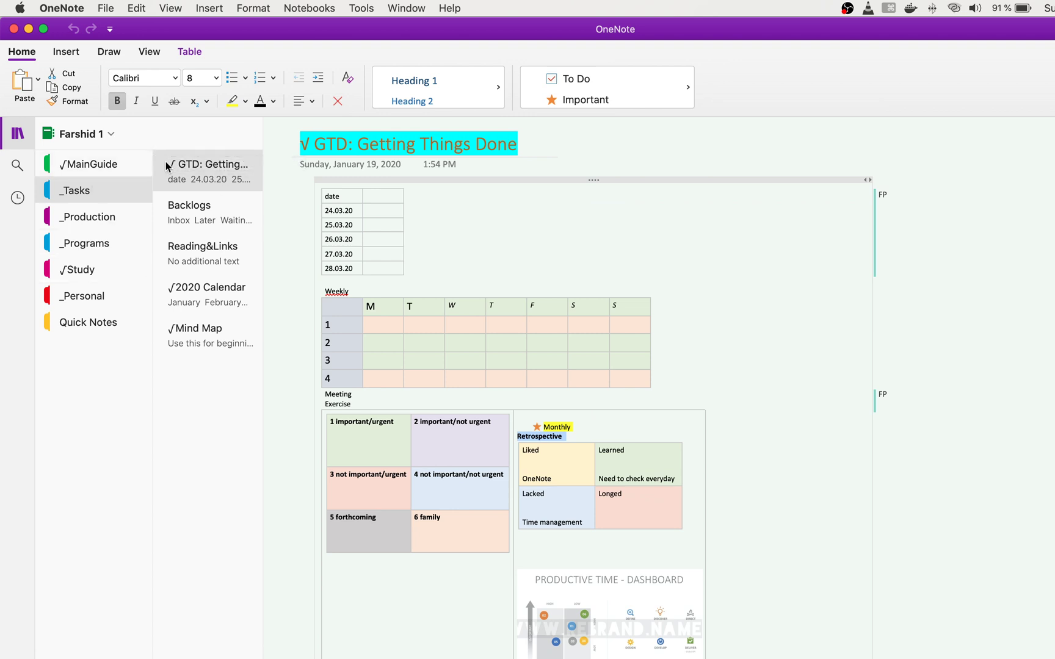
Copy a link to the GTD page from the page list.
right_click(82, 187)
left_click(208, 162)
right_click(208, 161)
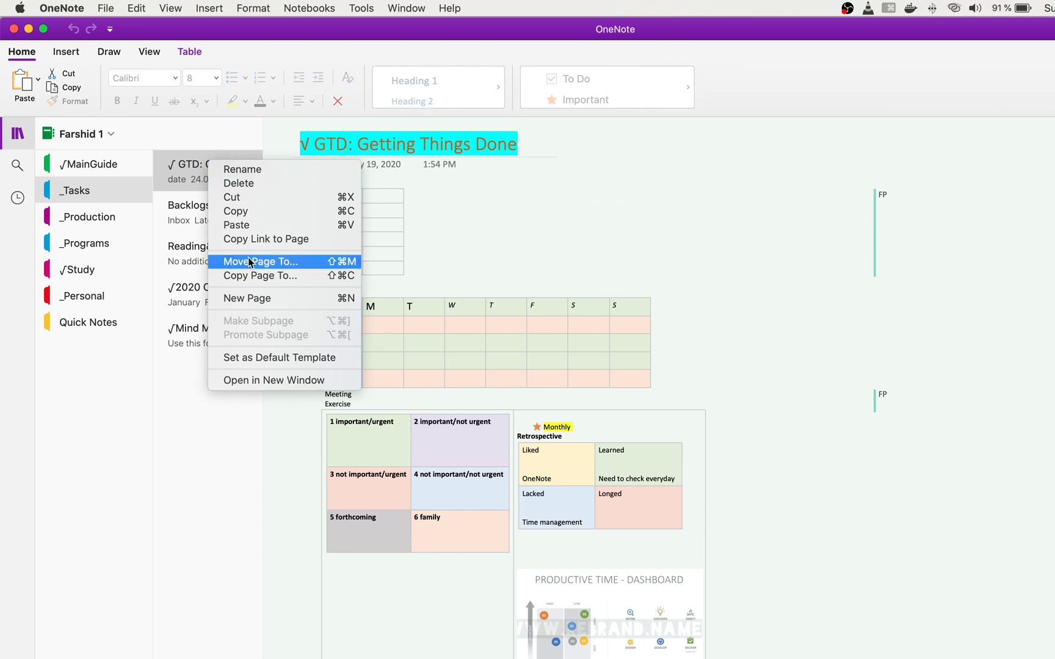
left_click(290, 240)
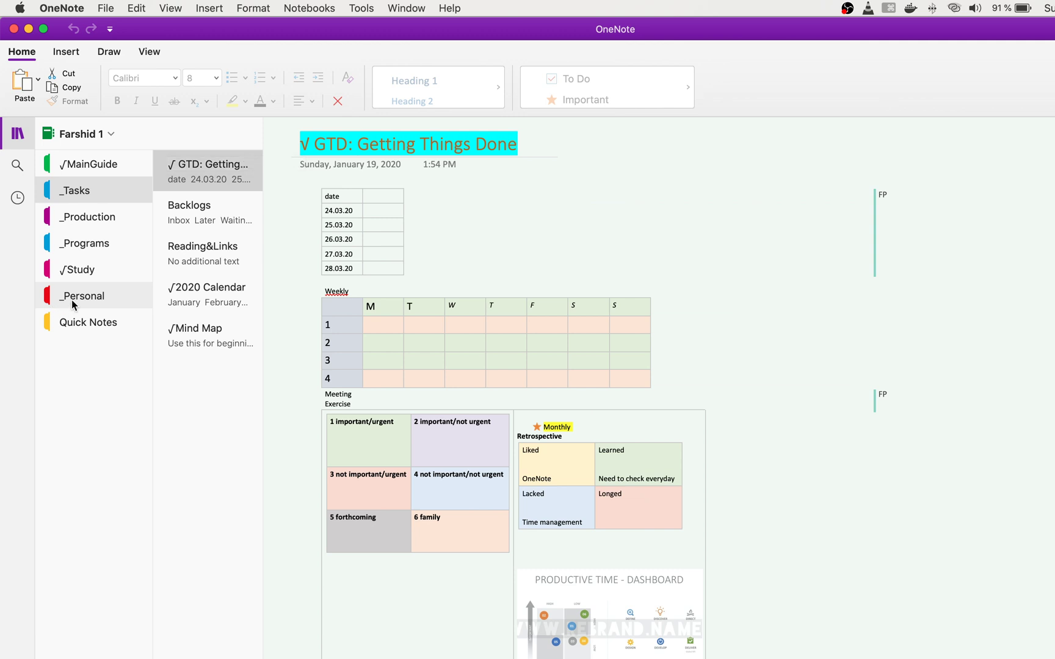
In the _Programs section, copy a link to the dictated Hello paragraph.
left_click(86, 243)
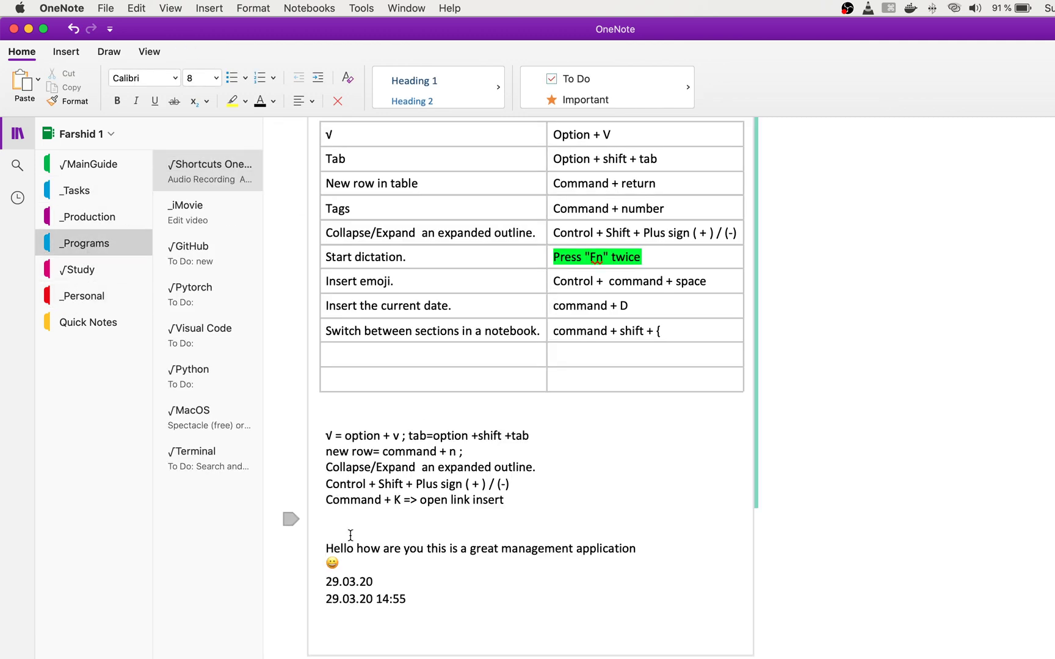
left_click(432, 611)
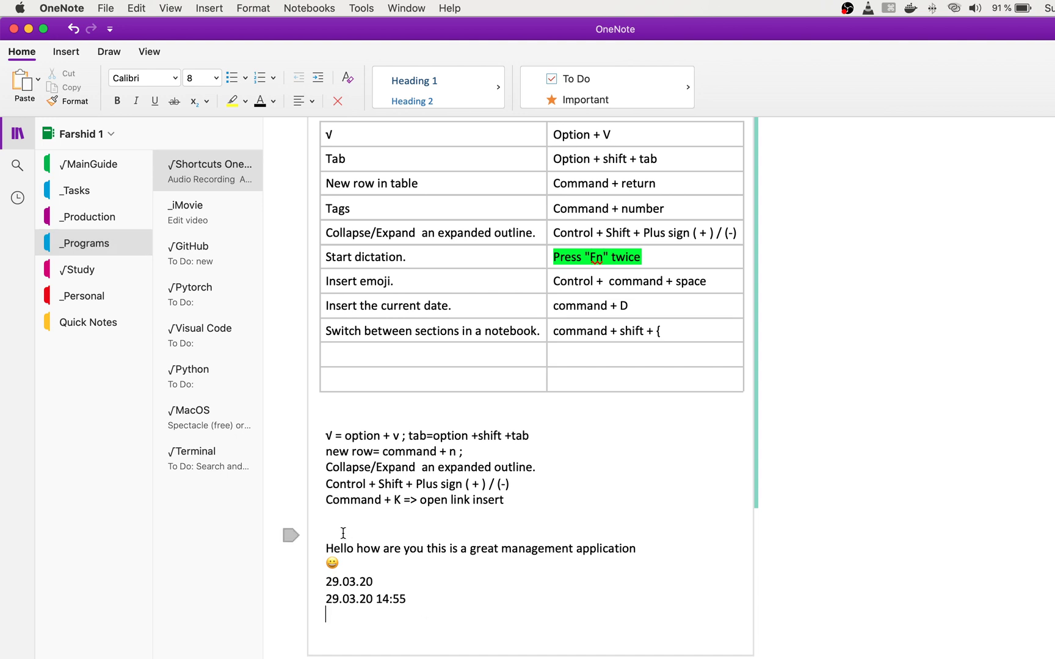
left_click(327, 548)
right_click(328, 550)
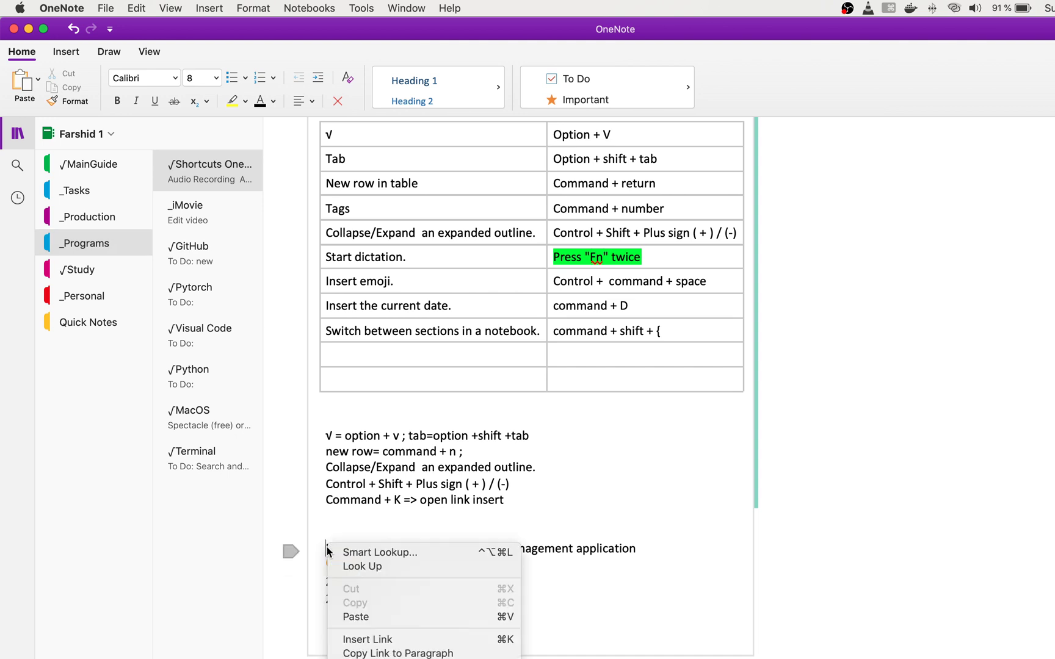
left_click(445, 653)
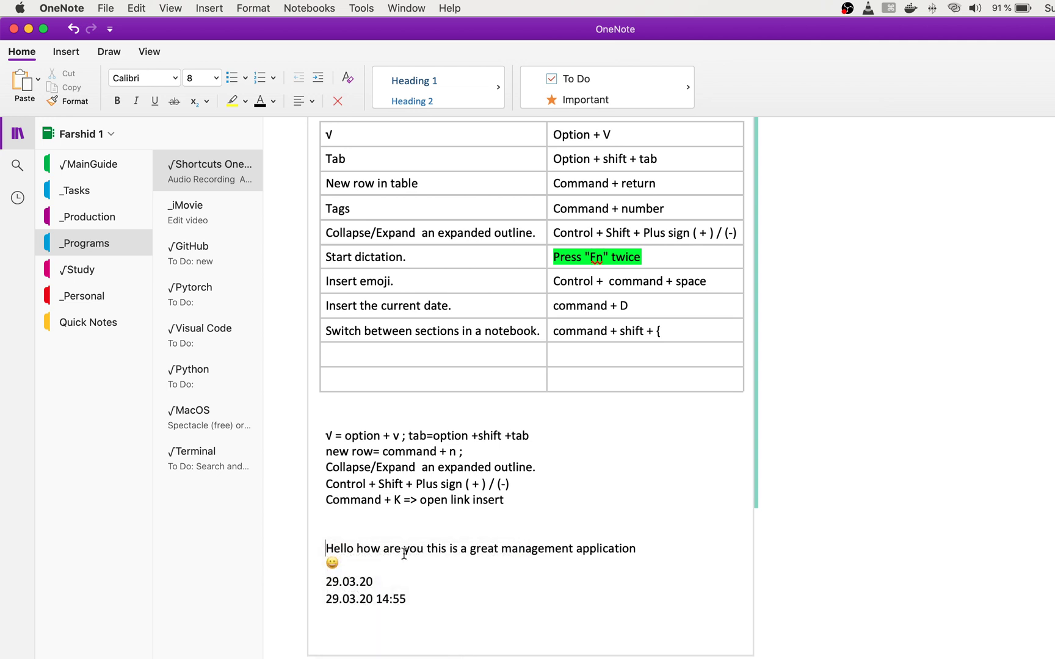
Paste the paragraph link below the shortcut table and trim it down to 'Hello'.
left_click(365, 409)
type("Hello how are you this is a great management application")
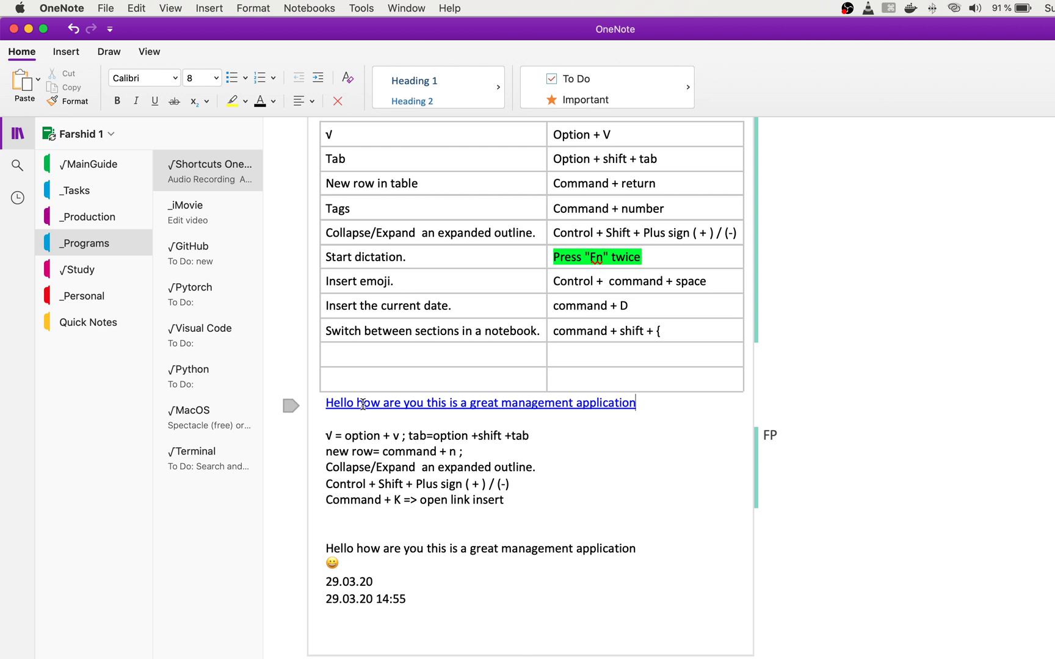
left_click(357, 405, "shift")
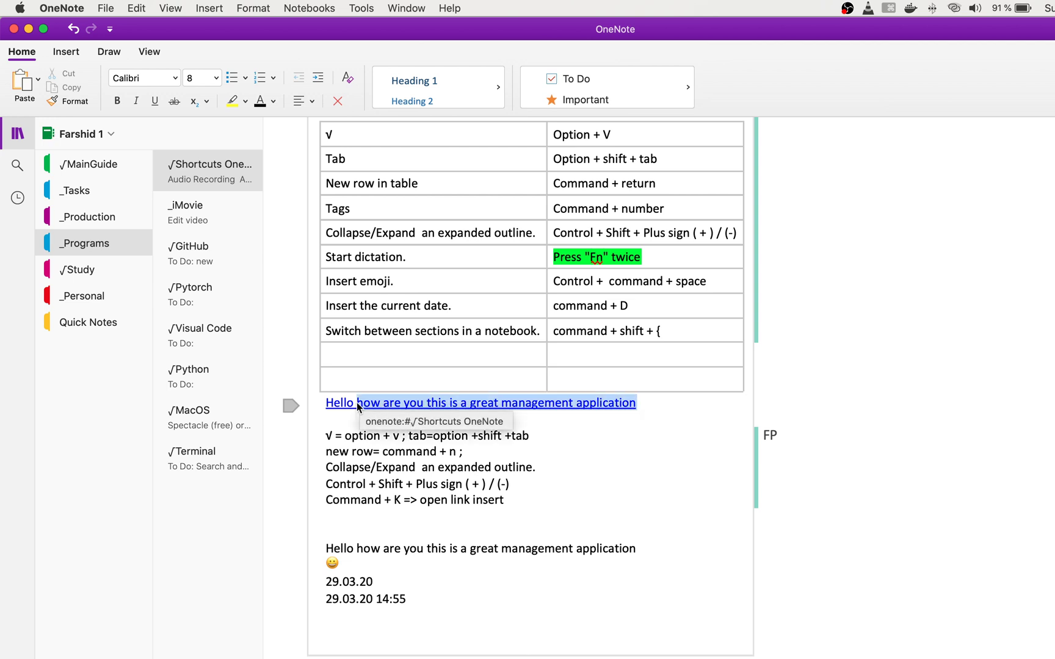
triple_click(481, 548)
key("BackSpace")
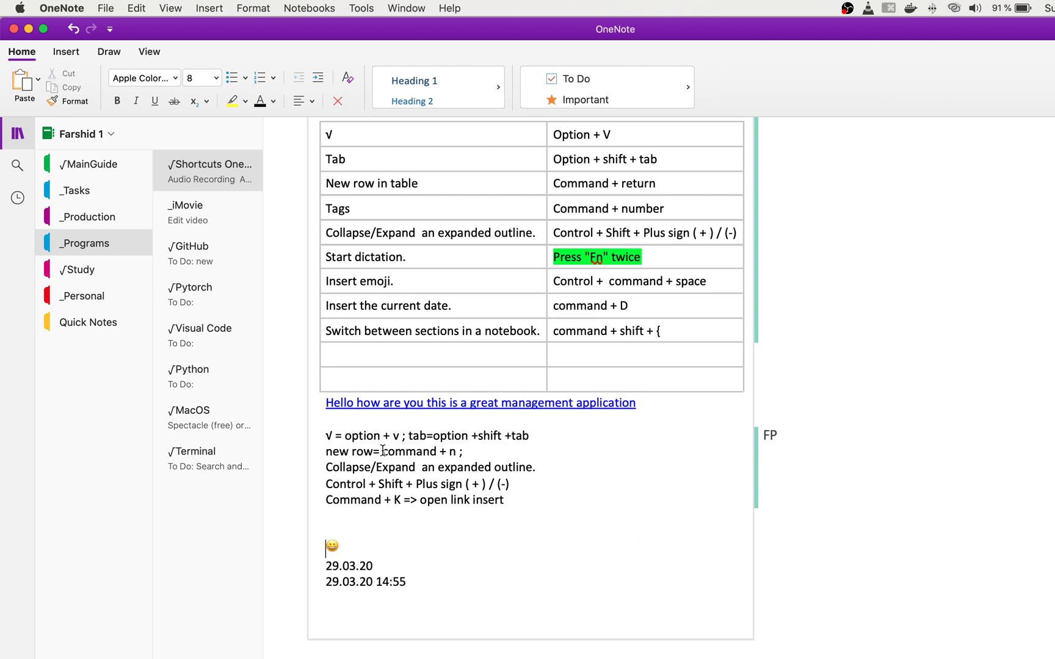
key("super+z")
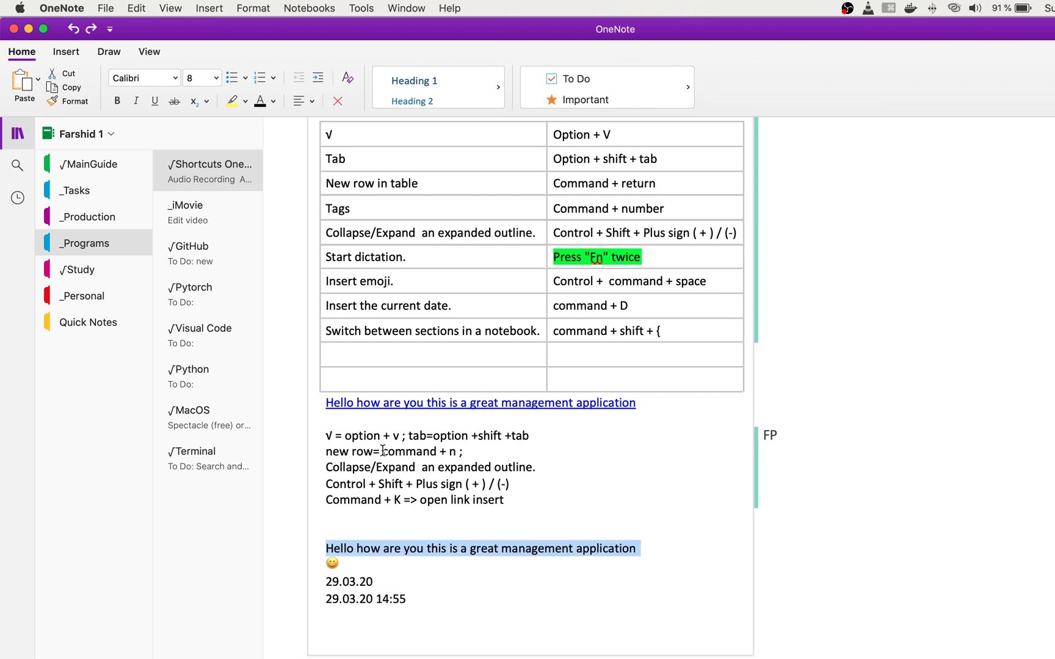
left_click_drag(640, 402, 357, 405)
key("BackSpace")
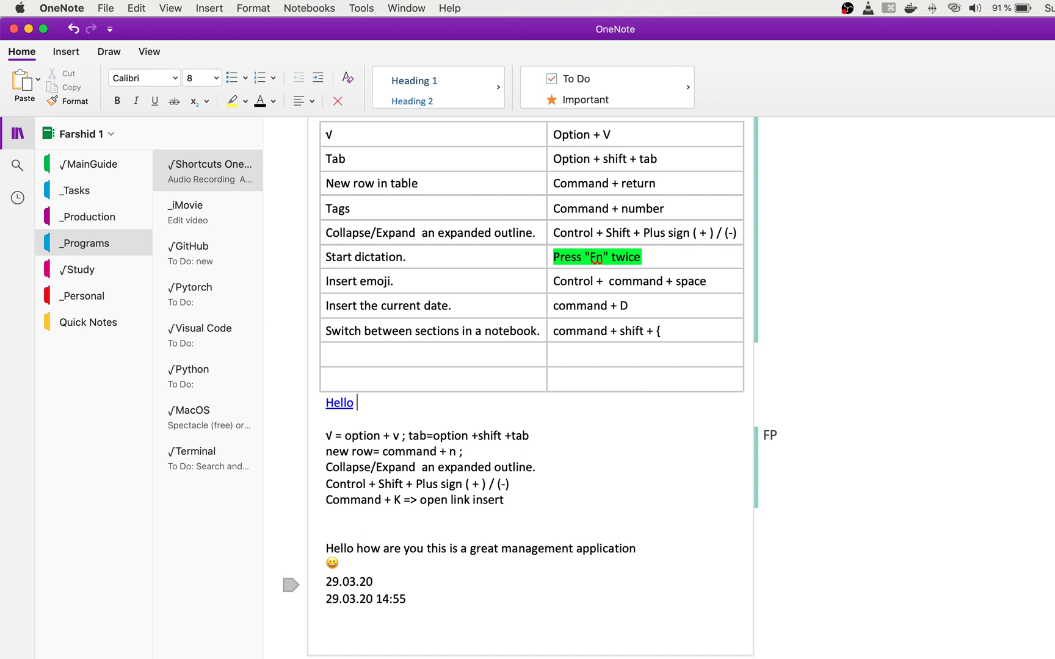
Finish the Hello link below Action Items, then return to the Main Guide page.
key("Return")
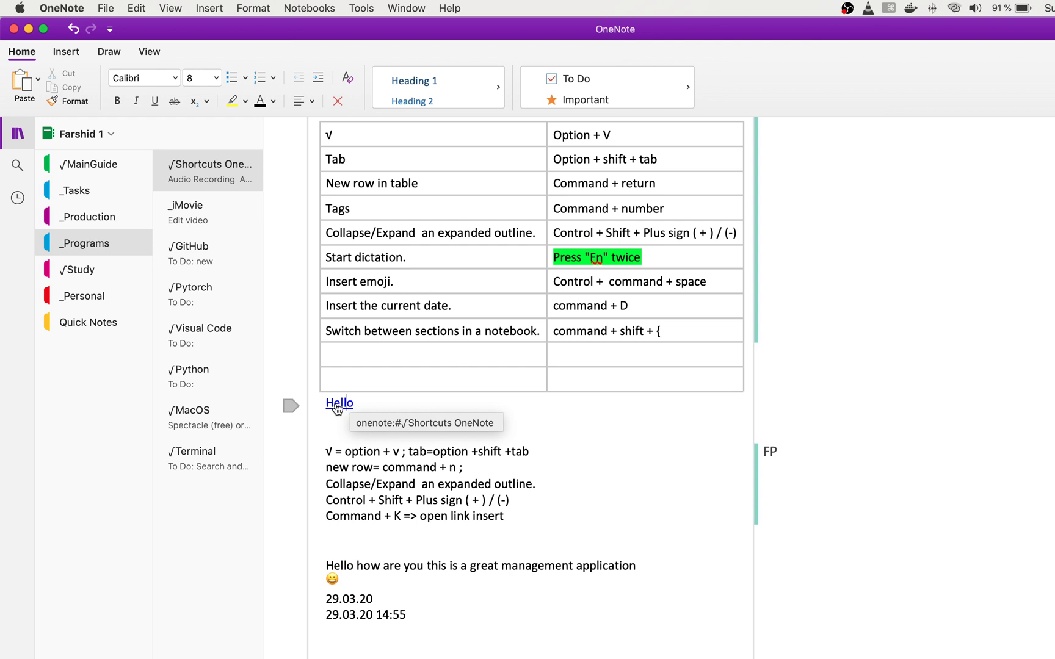
key("super+a")
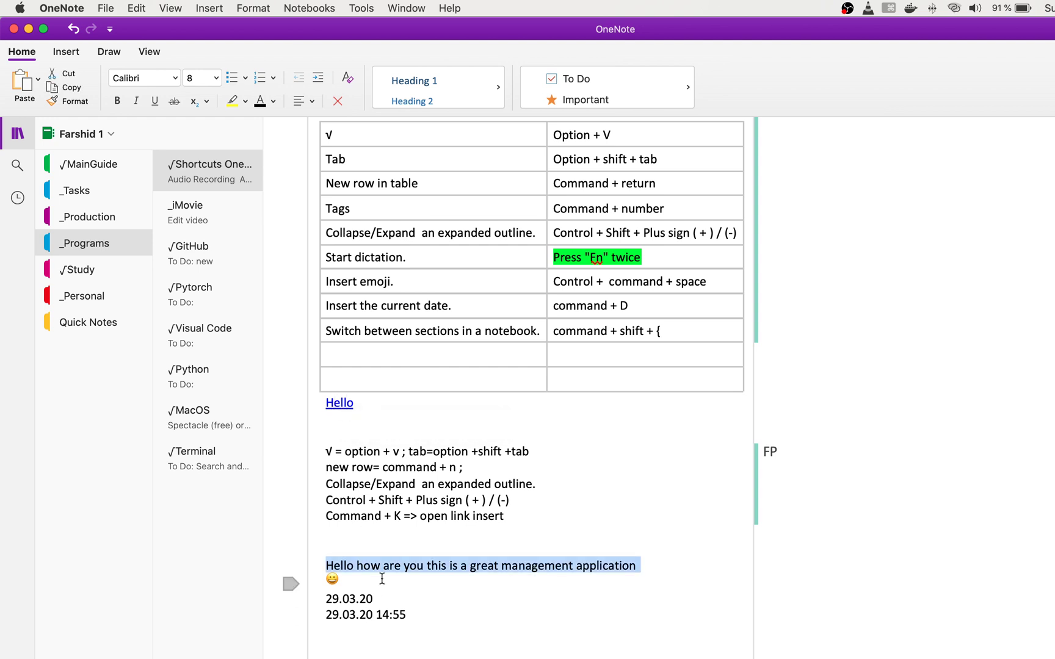
left_click(314, 407)
key("super+c")
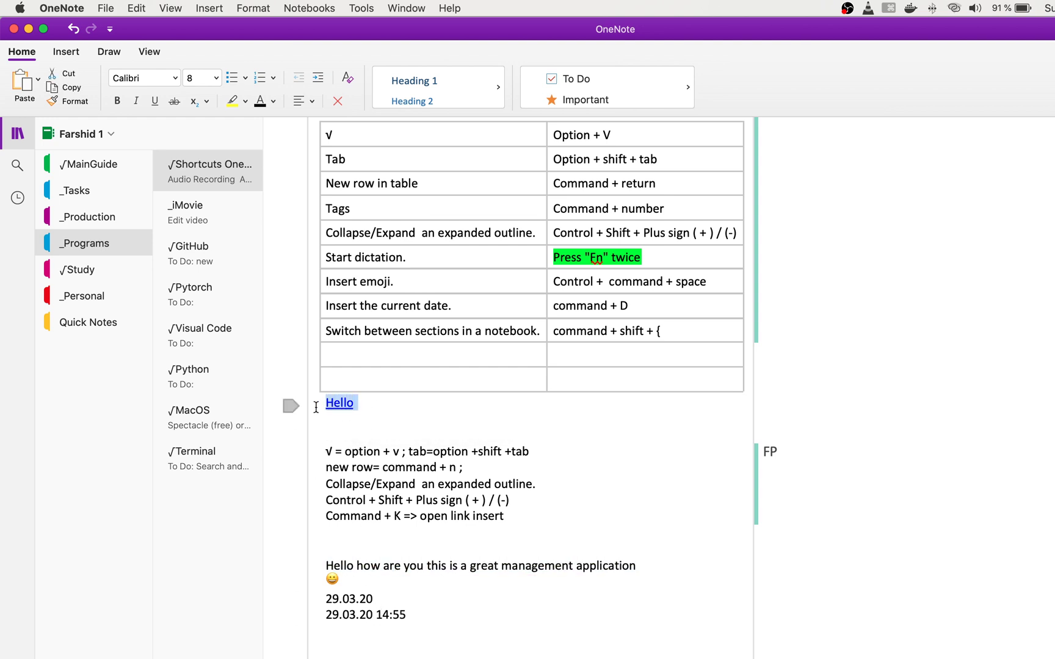
scroll(311, 406, "up", 10)
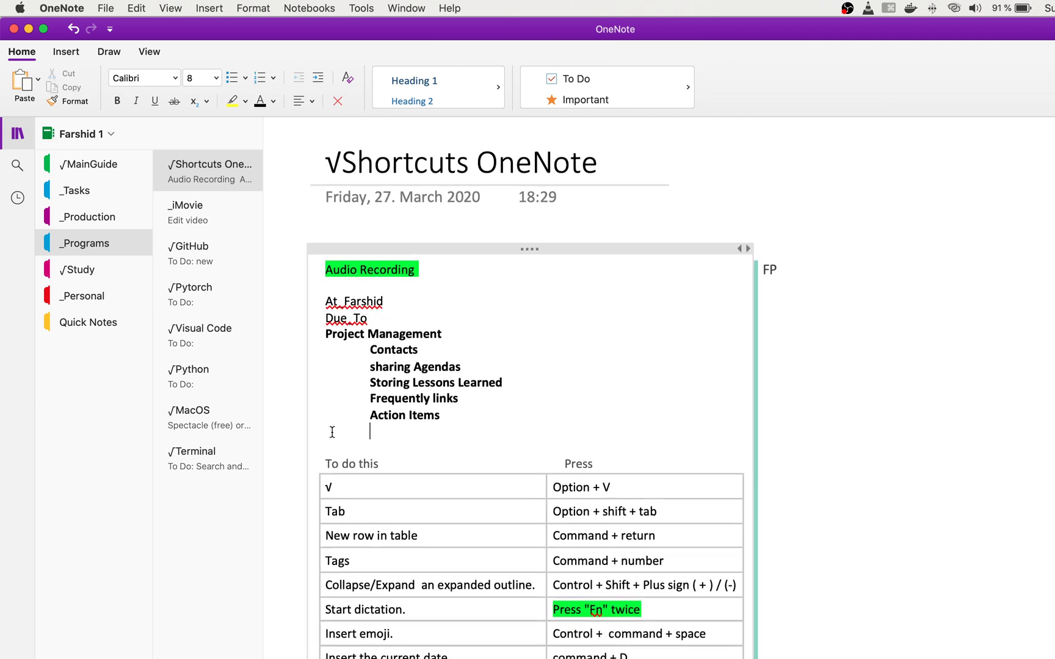
key("super+v")
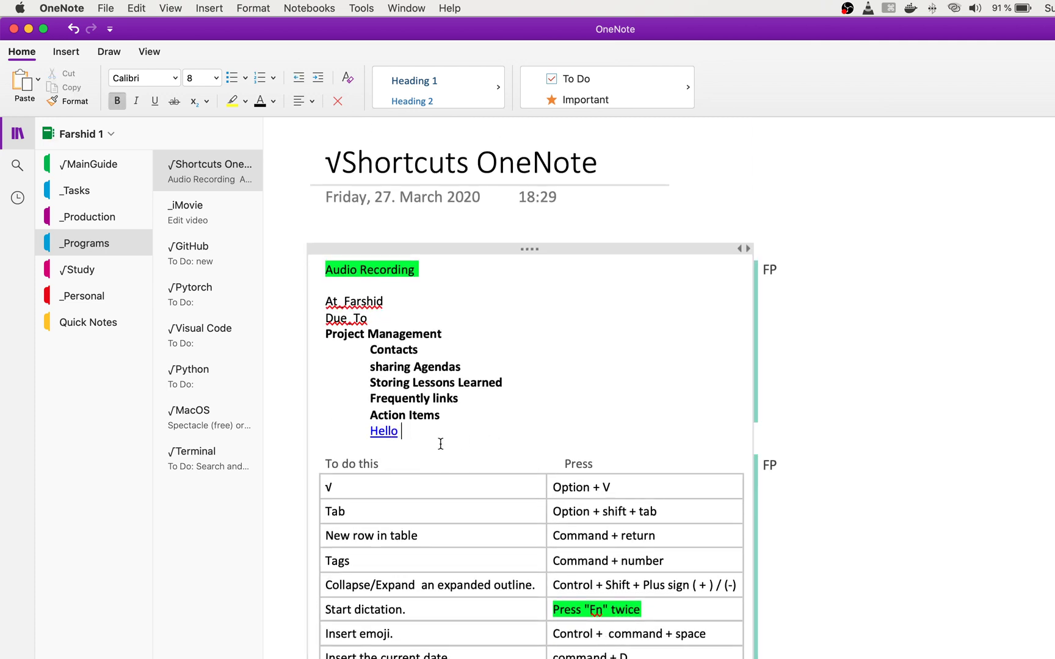
left_click(378, 441)
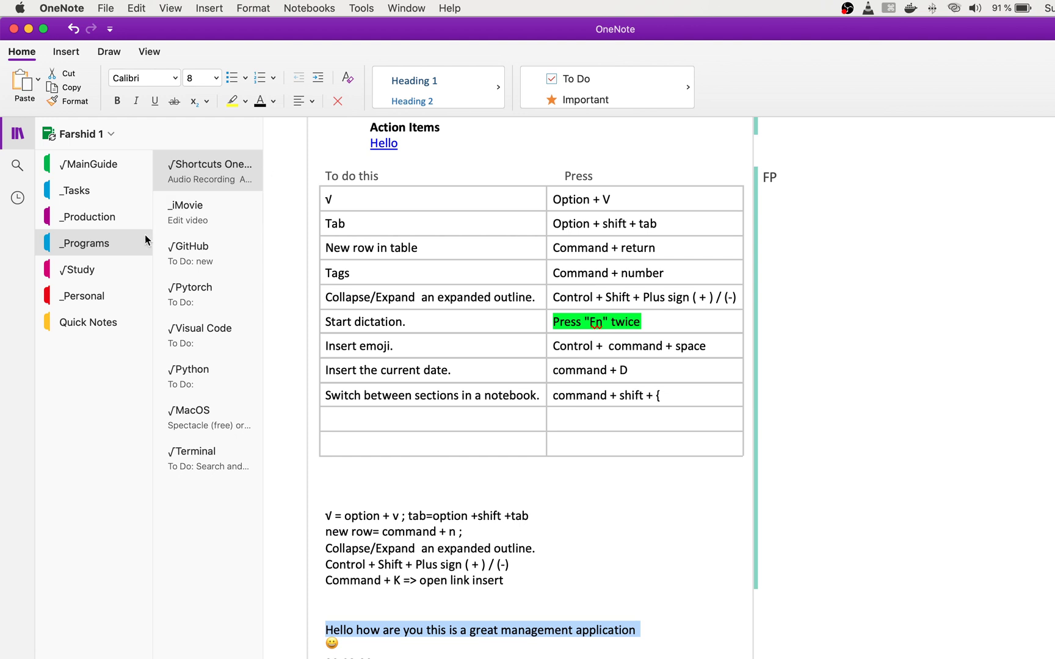
left_click(94, 164)
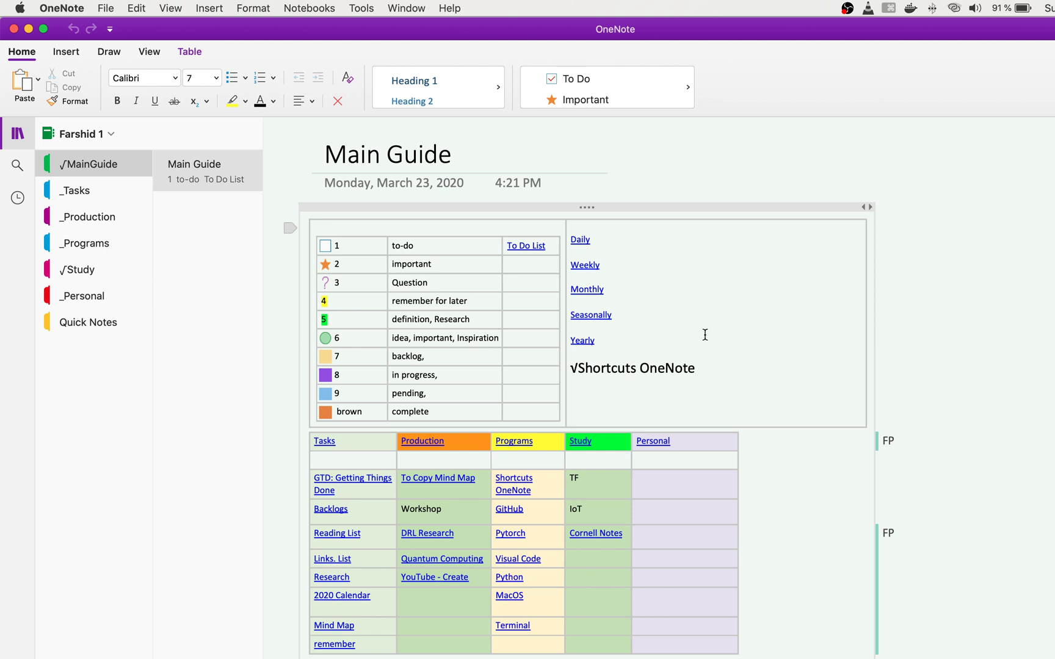
In _Tasks, browse the Backlogs, GTD: Getting Things Done and Reading&Links pages.
left_click(83, 194)
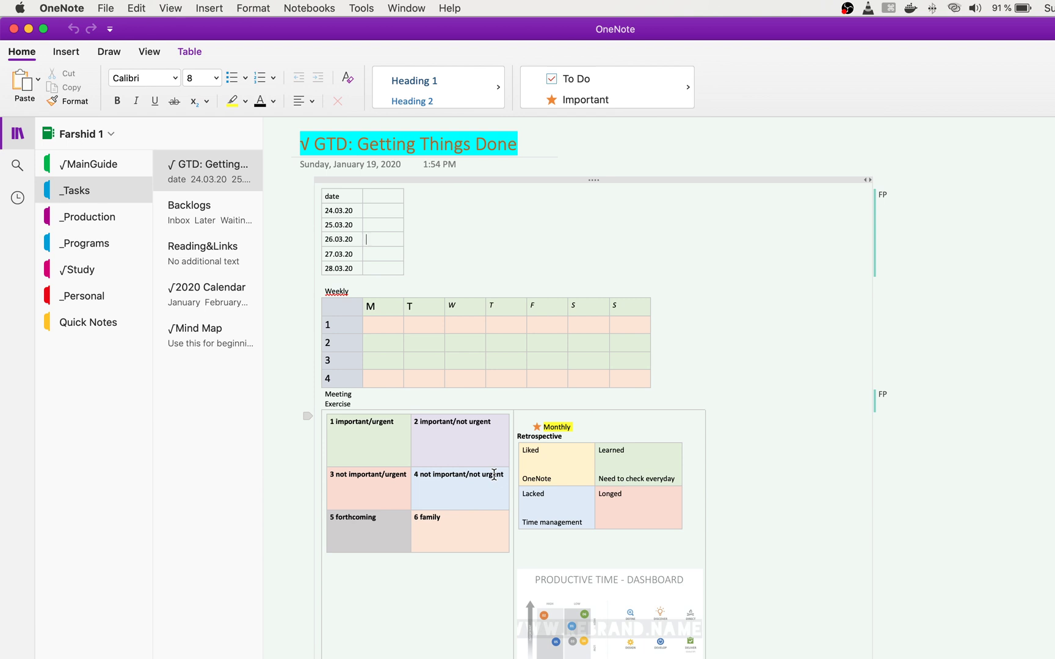
left_click(183, 226)
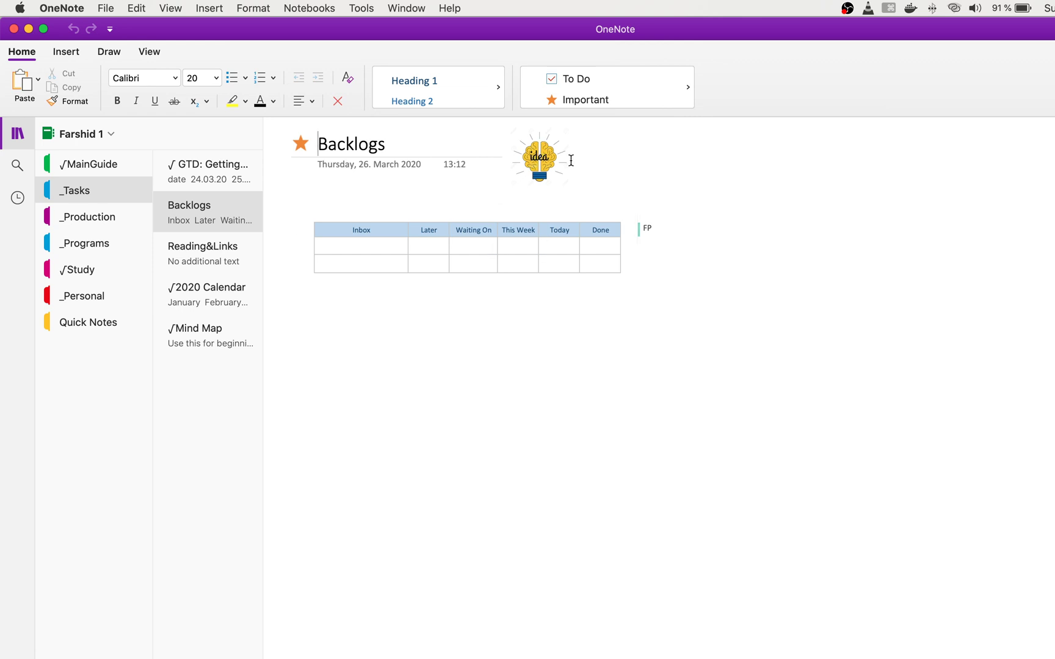
left_click(236, 171)
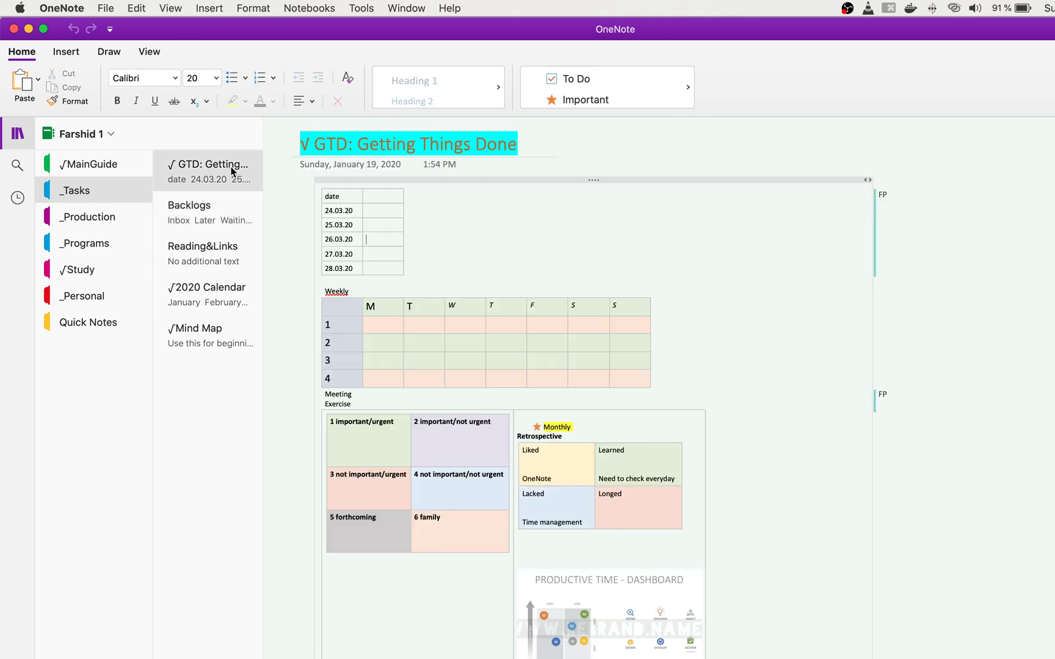
left_click(215, 220)
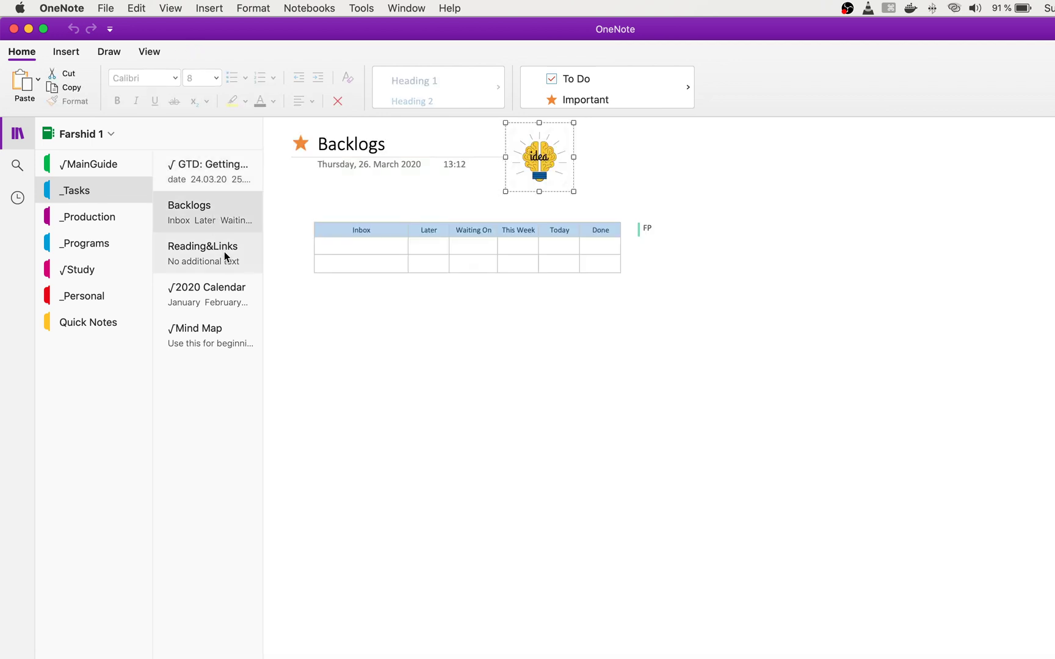
left_click(224, 251)
left_click(196, 204)
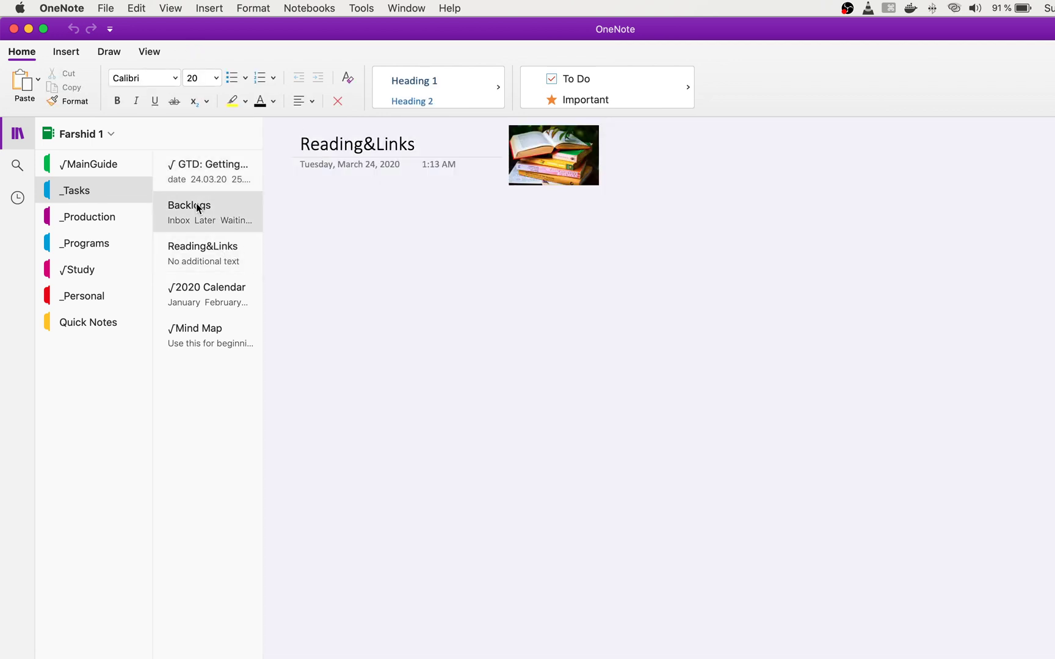
Widen the page list to show thumbnails and open the √2020 Calendar page.
left_click_drag(262, 333, 284, 333)
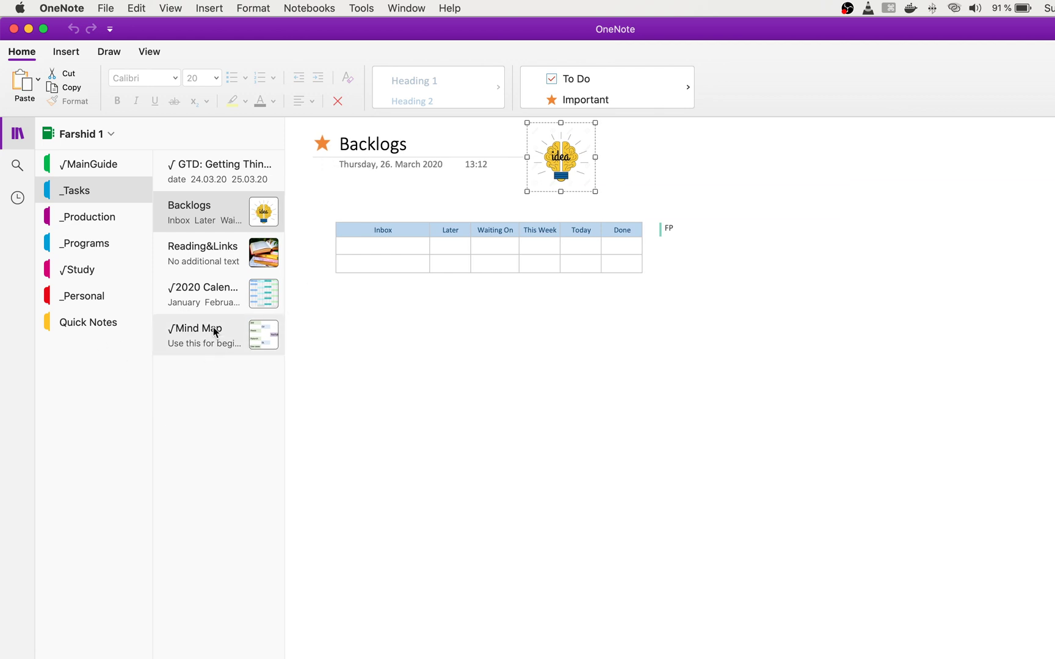
left_click(232, 264)
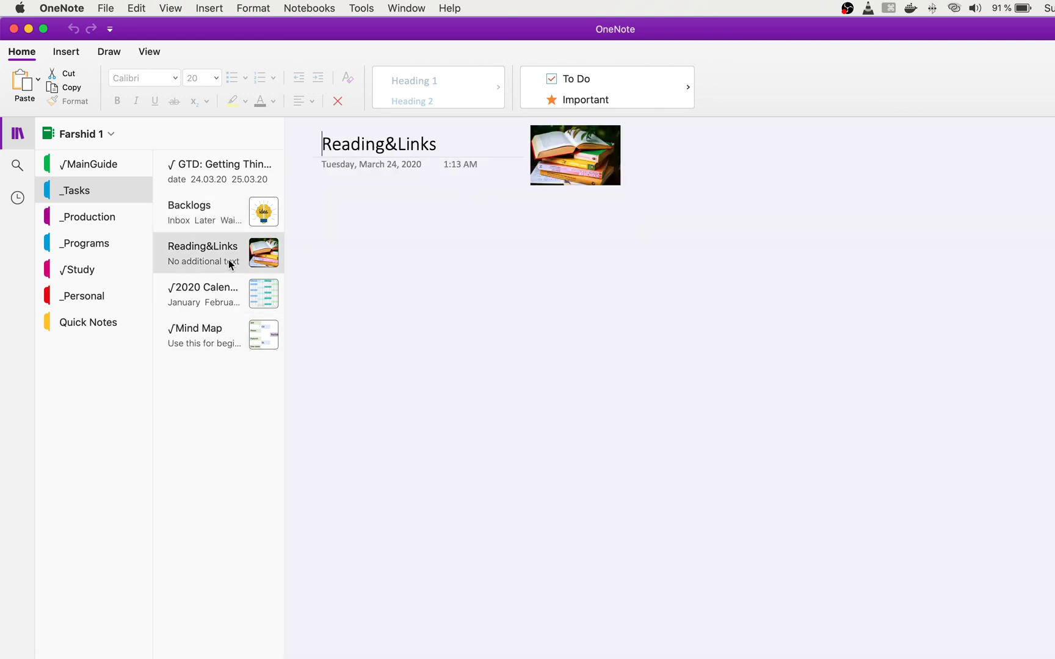
left_click(198, 305)
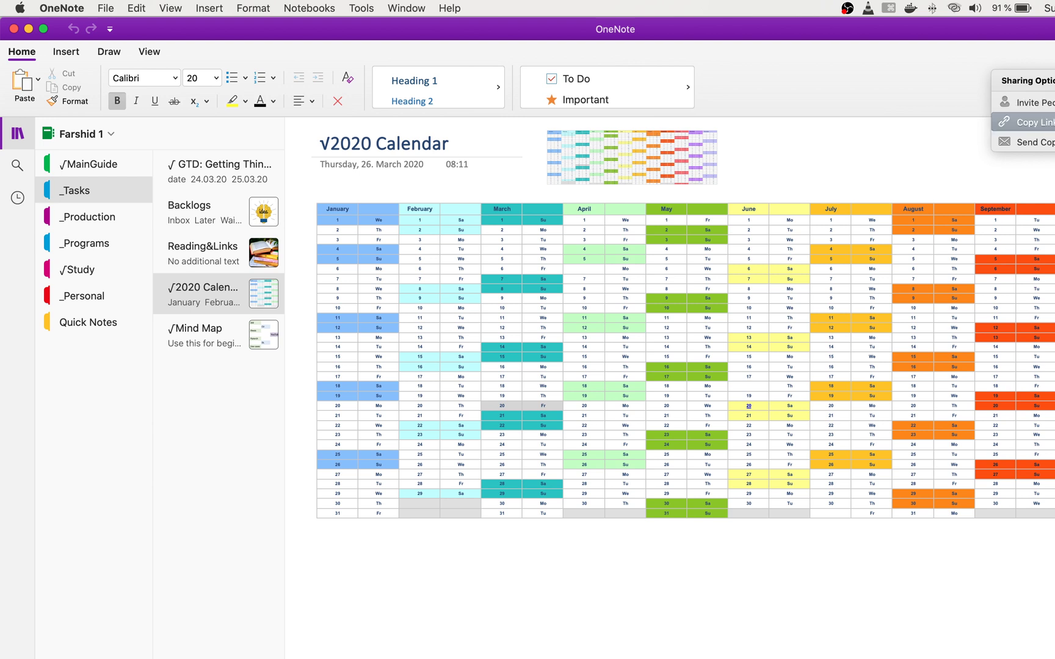
Copy a View Only link to the notebook from Sharing Options, then reopen the √MainGuide section.
mouse_move(1037, 122)
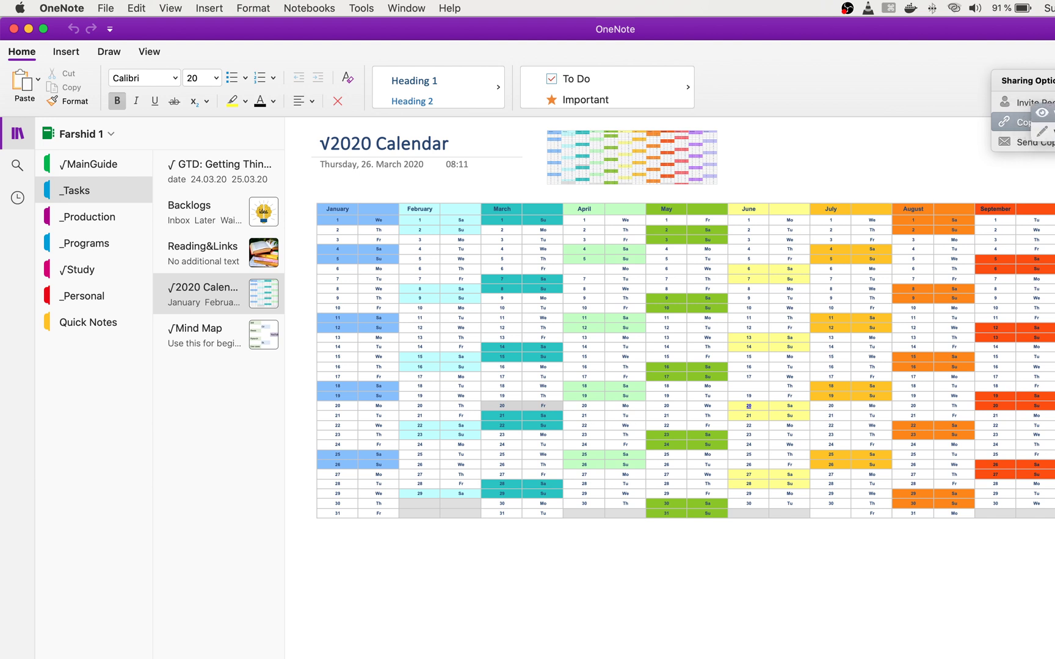
left_click(1042, 112)
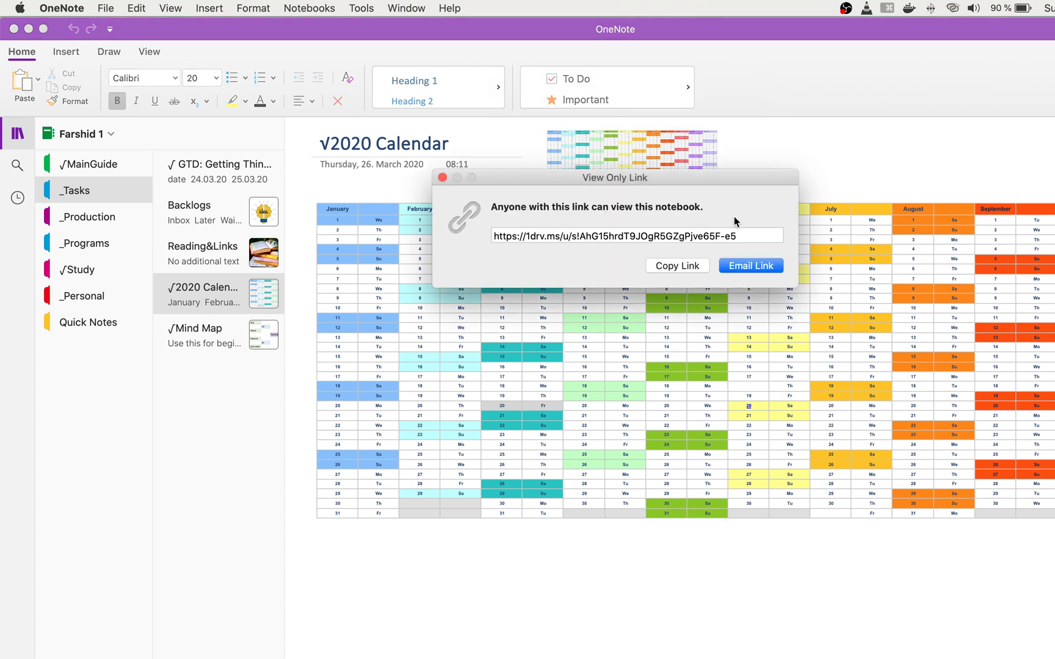
left_click(657, 265)
left_click(93, 164)
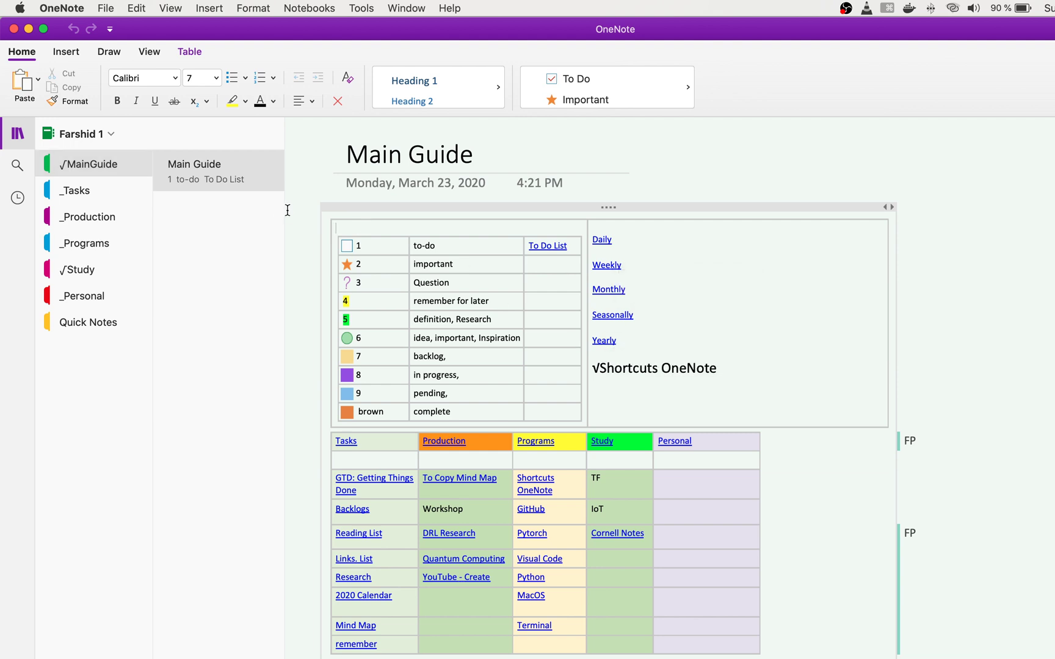
Add the label 'The link of this notebook' above the guide table and paste the share link after it.
key("Up")
key("Down")
key("Return")
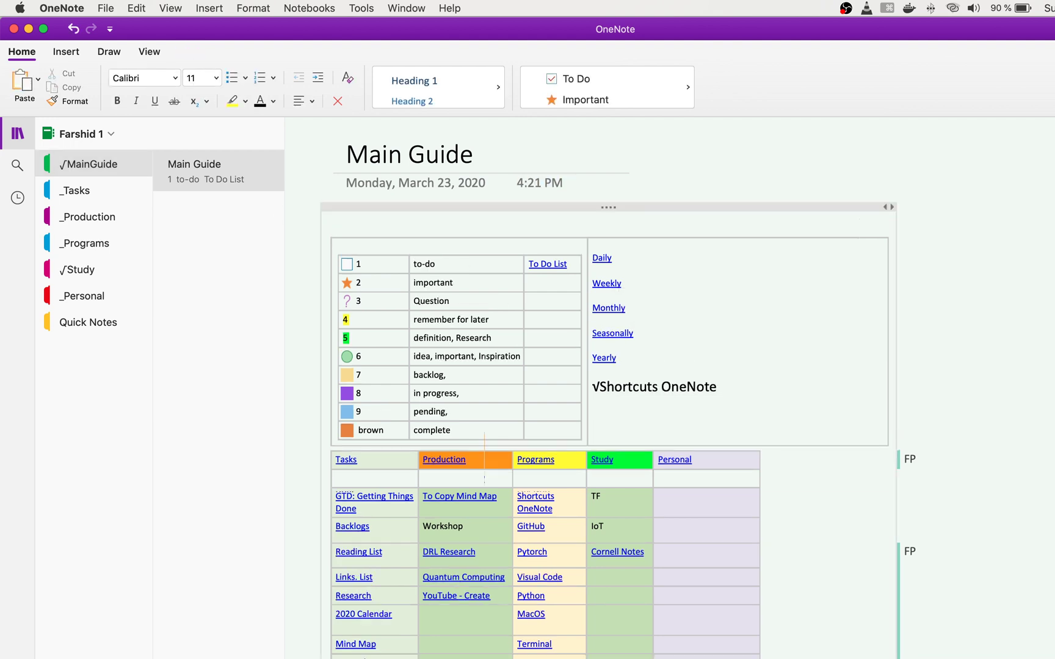
type("The link of this ")
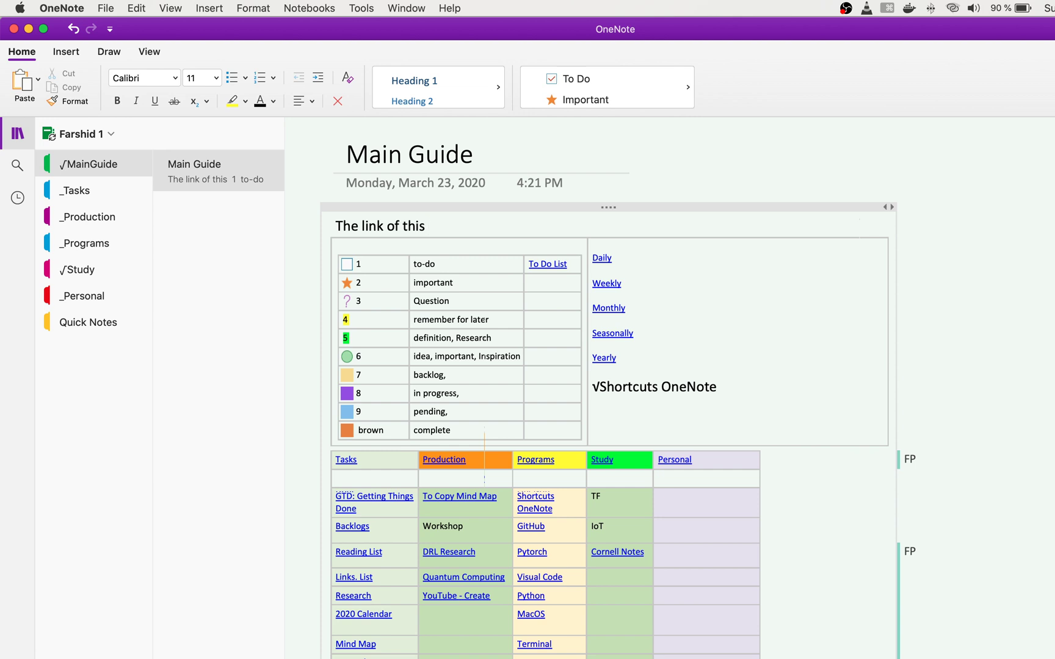
type("notebook")
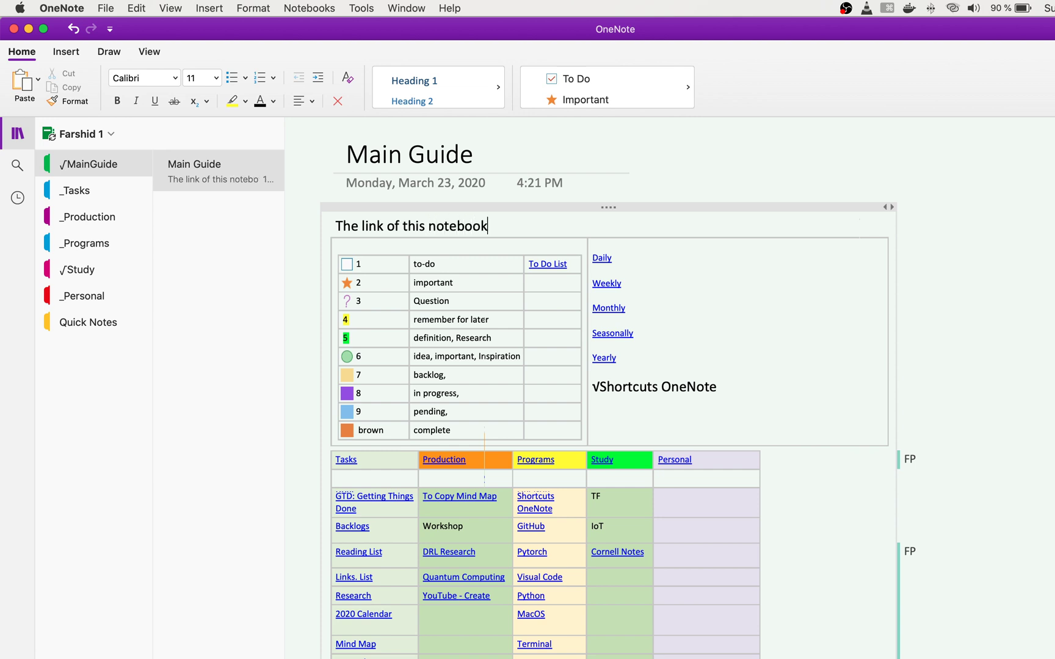
key("super+v")
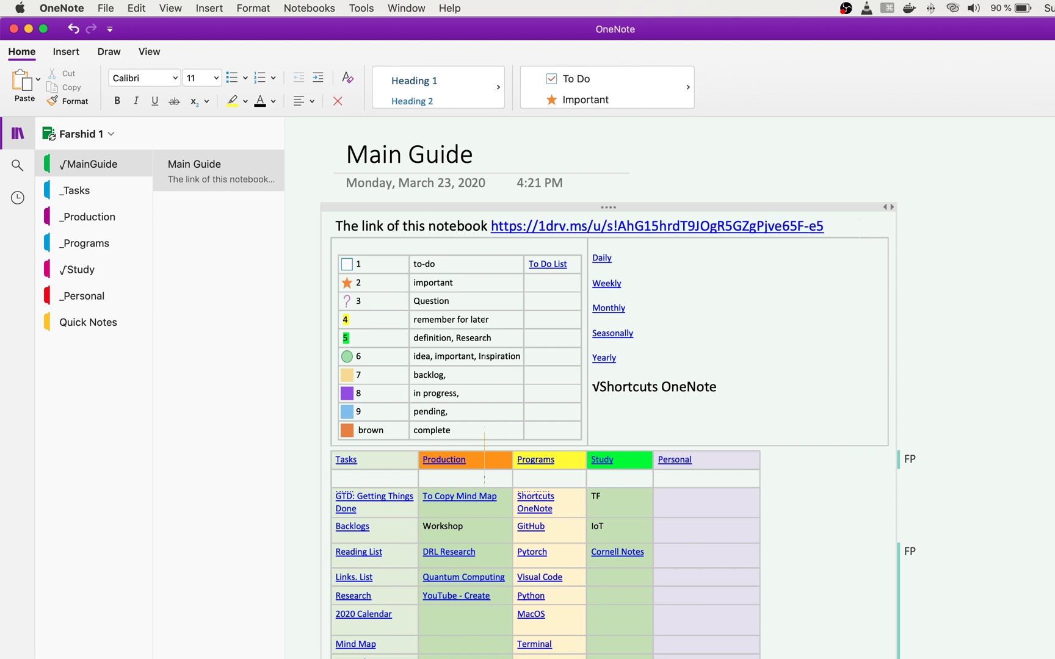
key("Return")
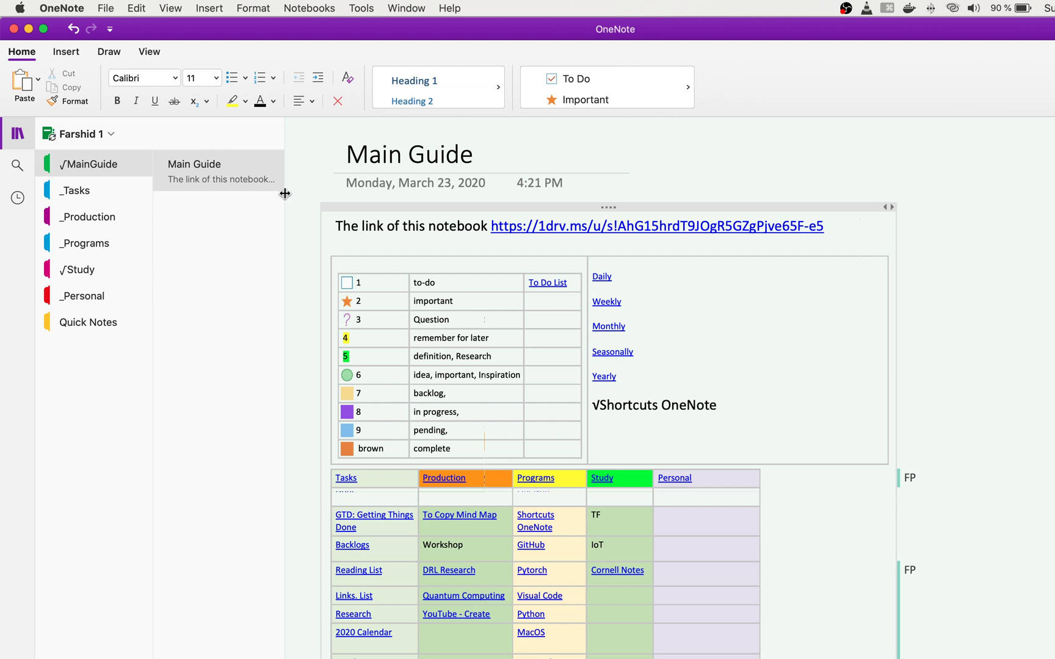
View the _Tasks section's Mind Map page, then open _Production and widen its page list.
left_click(90, 182)
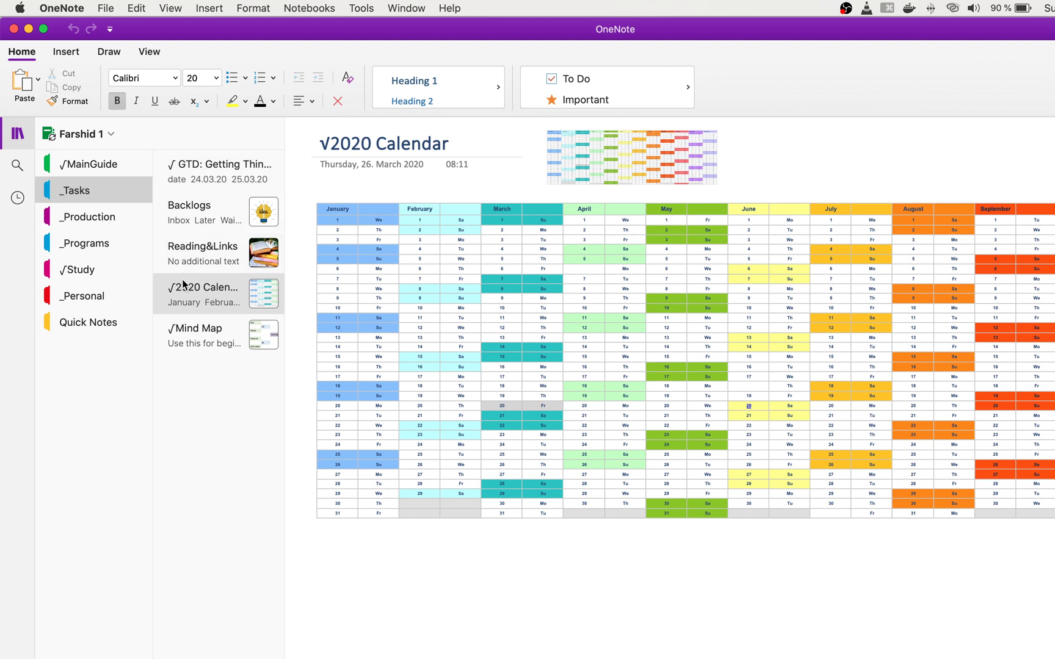
left_click(208, 339)
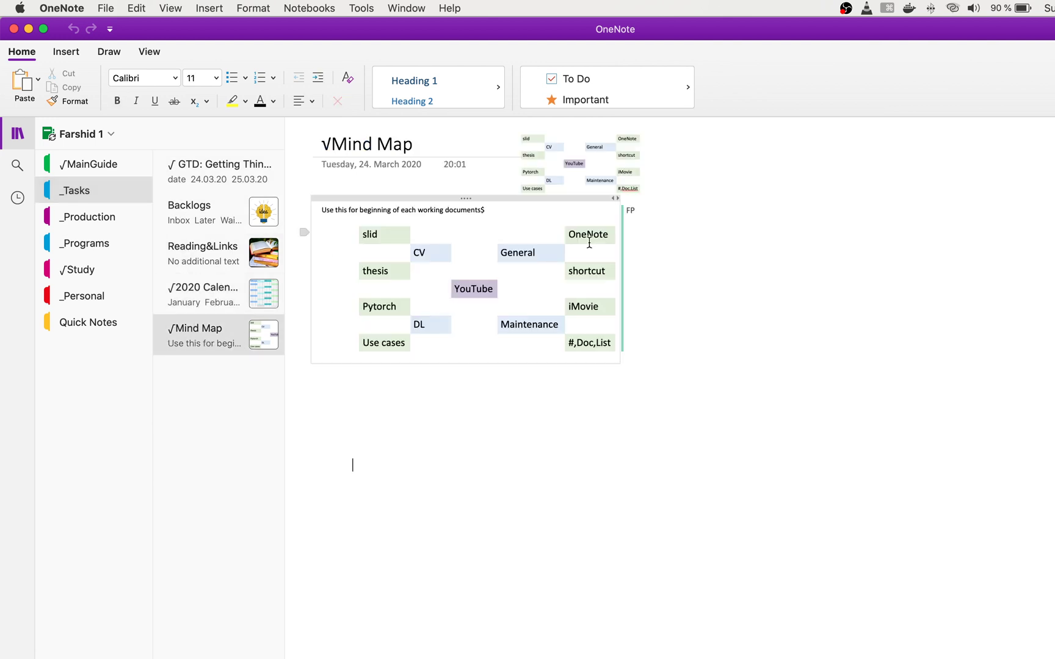
left_click(100, 216)
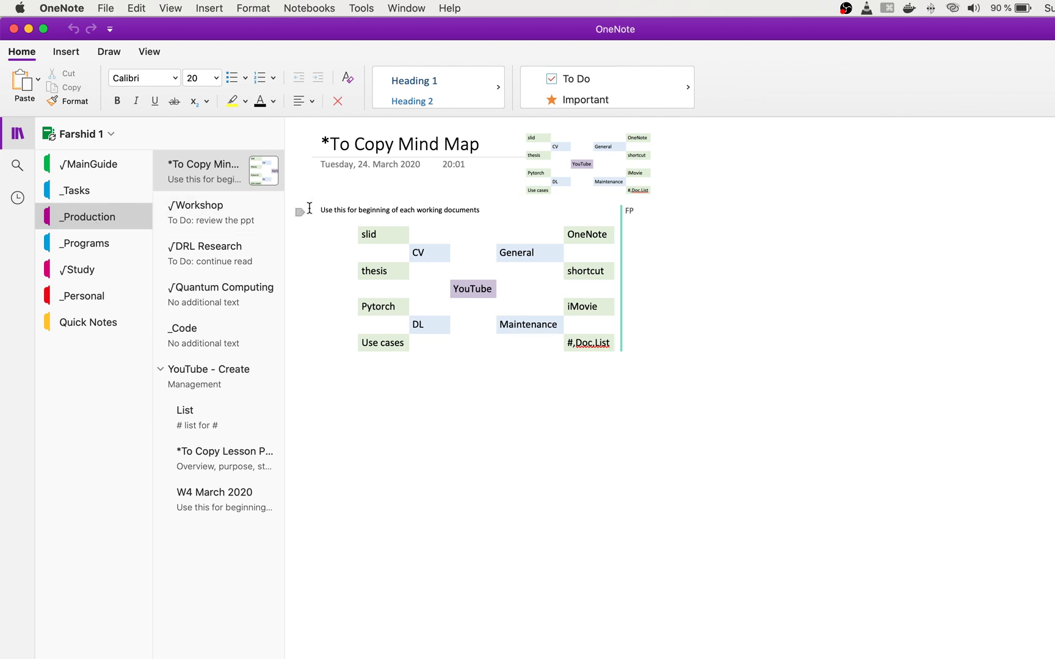
left_click_drag(285, 205, 320, 209)
Browse Workshop, DRL Research, Quantum Computing, _Code, YouTube - Create, List, To Copy Lesson Plan, then W4 March 2020.
left_click(224, 207)
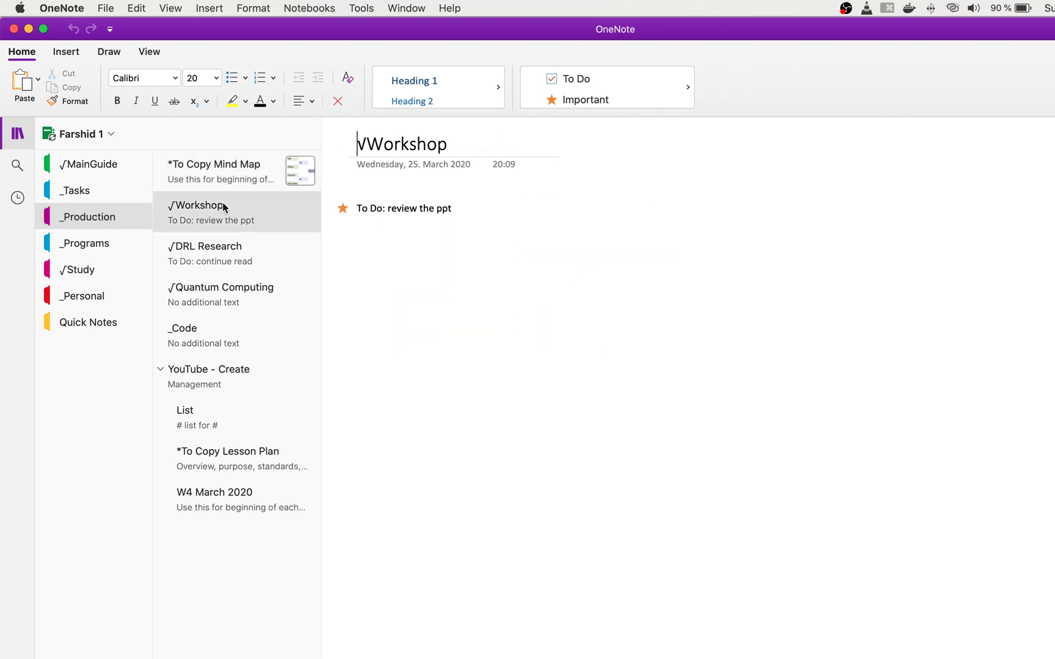
left_click(235, 244)
left_click(243, 296)
left_click(222, 344)
left_click(226, 373)
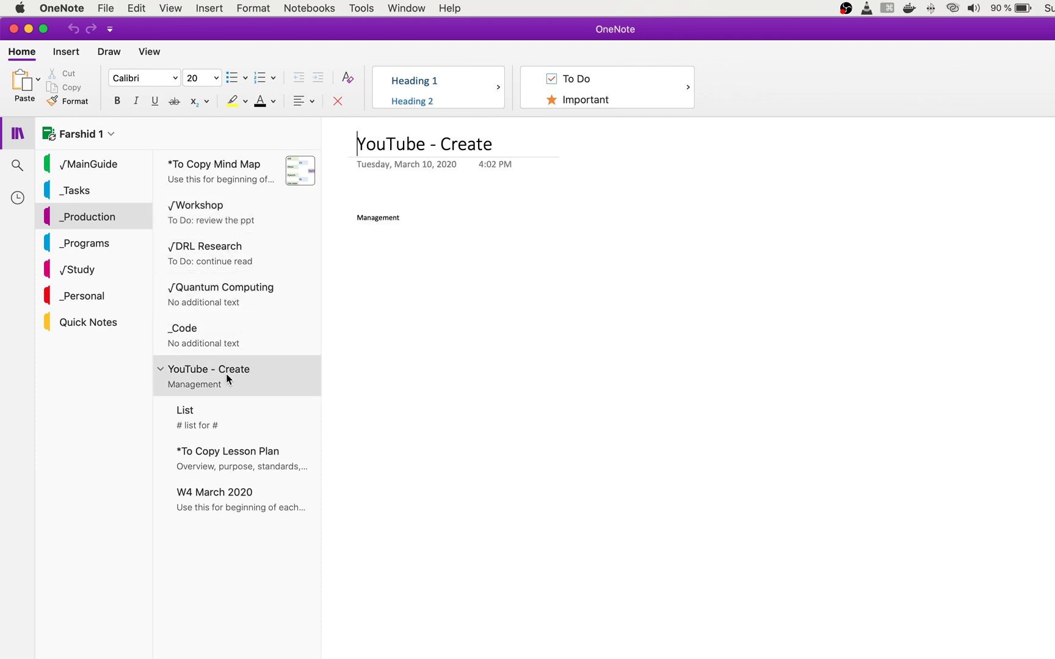
left_click(234, 409)
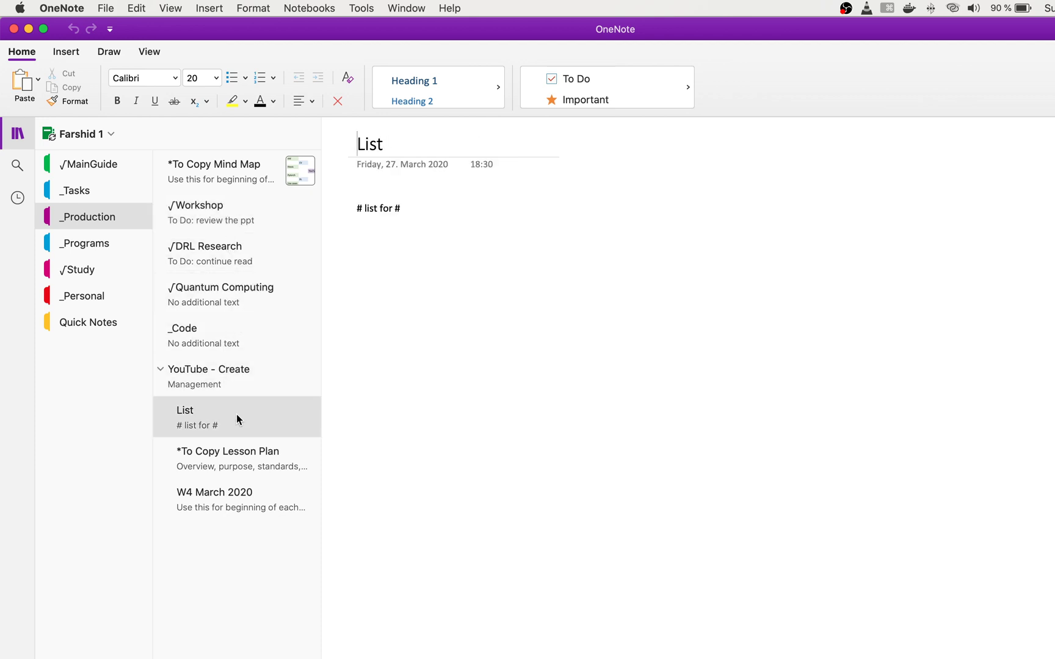
left_click(246, 450)
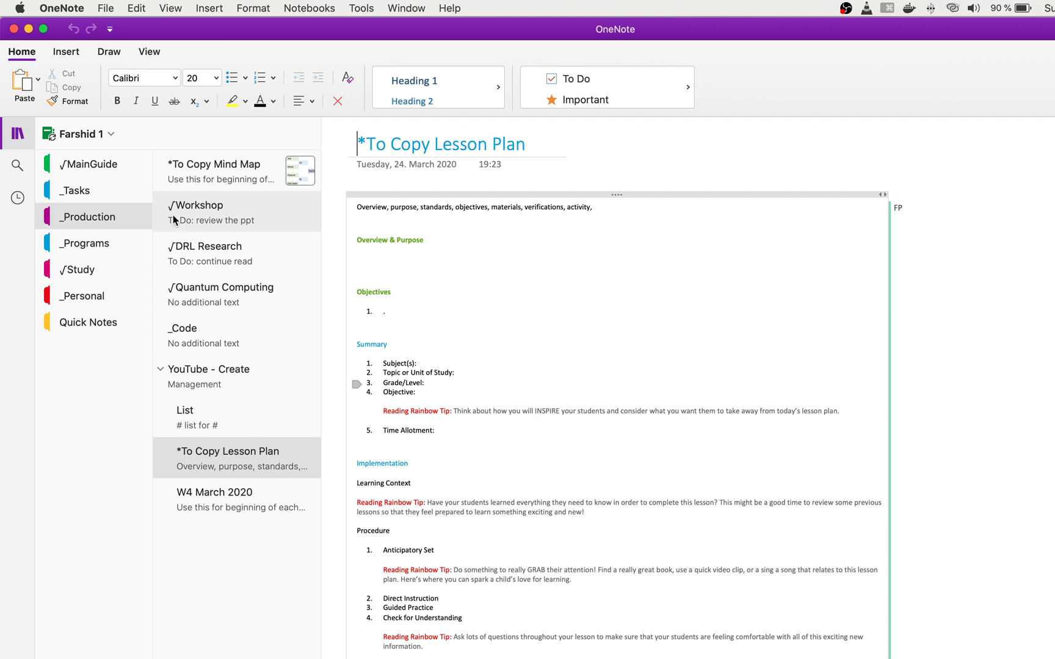
left_click(219, 491)
scroll(521, 585, "down", 10)
scroll(520, 585, "up", 12)
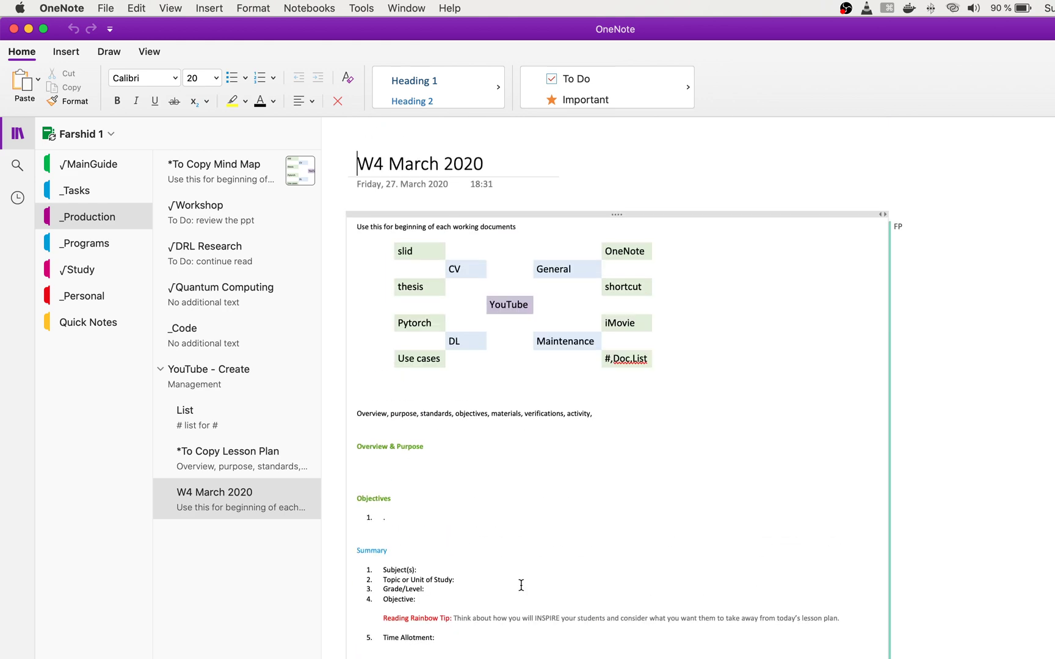
Scroll and select the rows of the _Programs shortcuts table, then open √Study's Cornell Notes page.
left_click(98, 243)
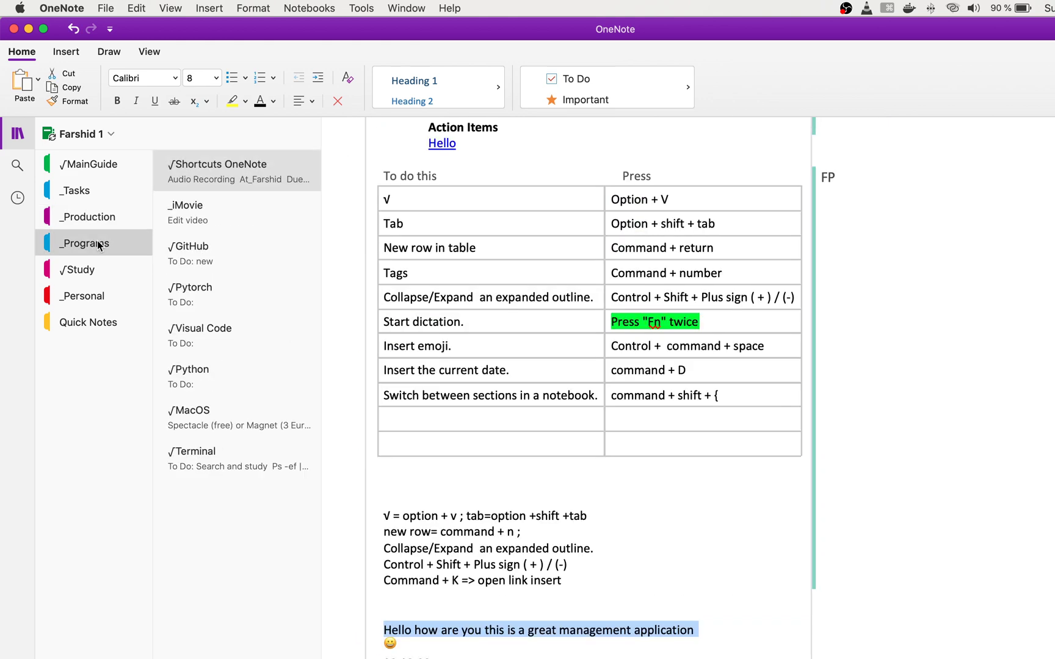
scroll(638, 362, "up", 5)
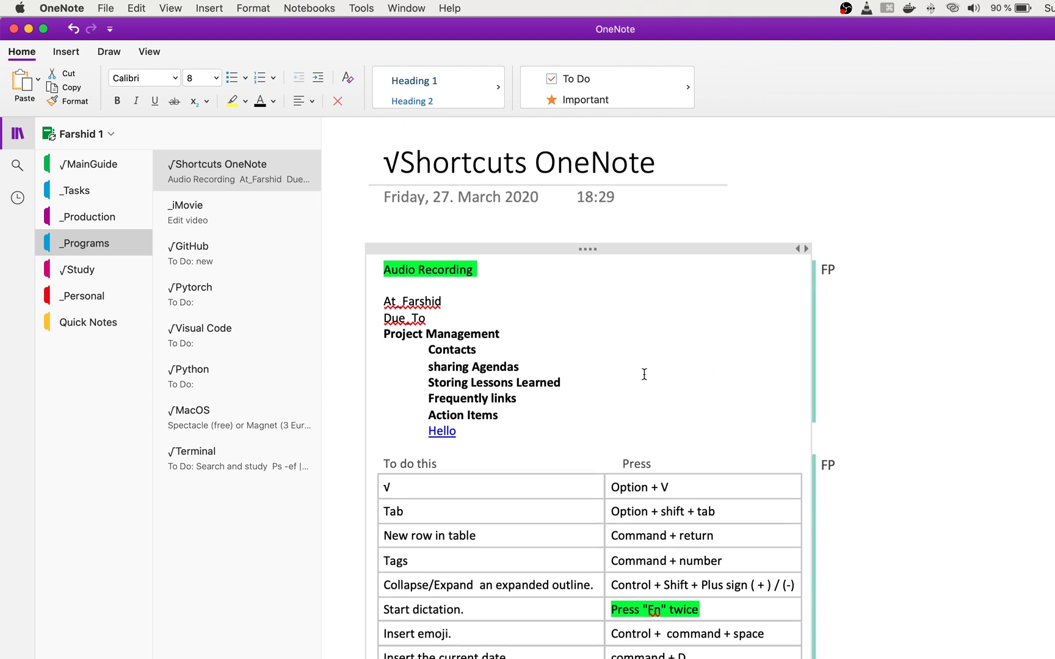
scroll(646, 373, "down", 5)
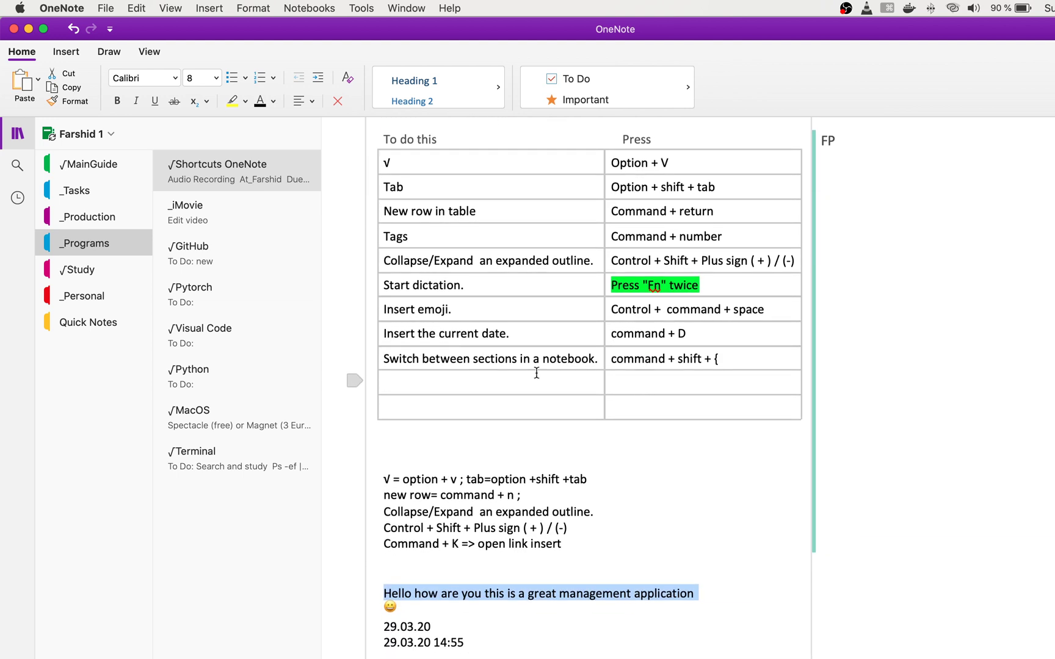
left_click(666, 376)
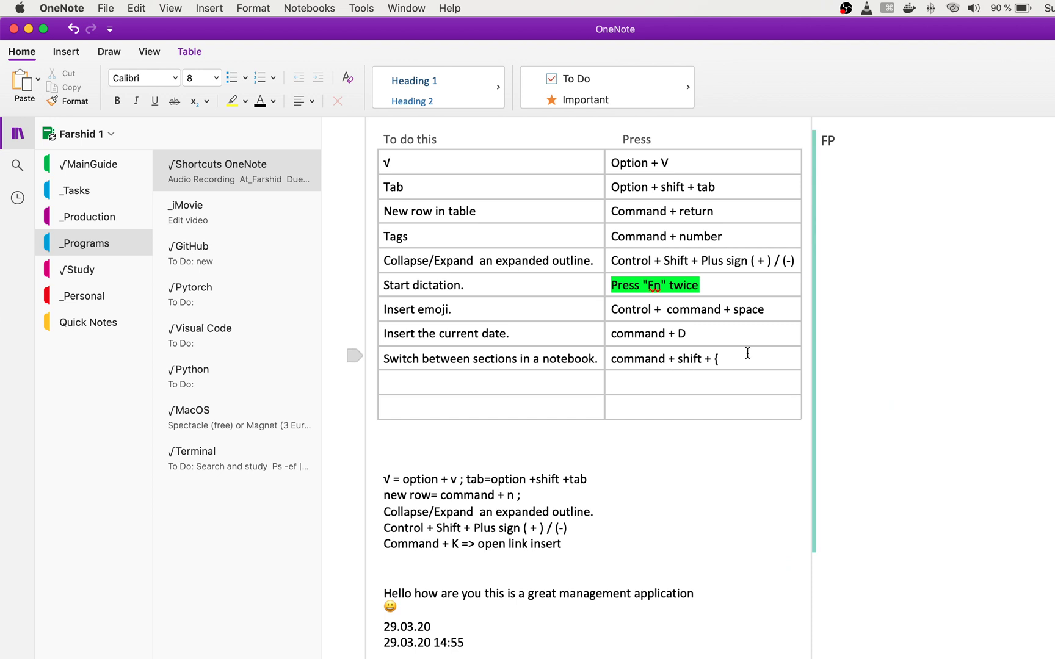
left_click_drag(744, 357, 427, 174)
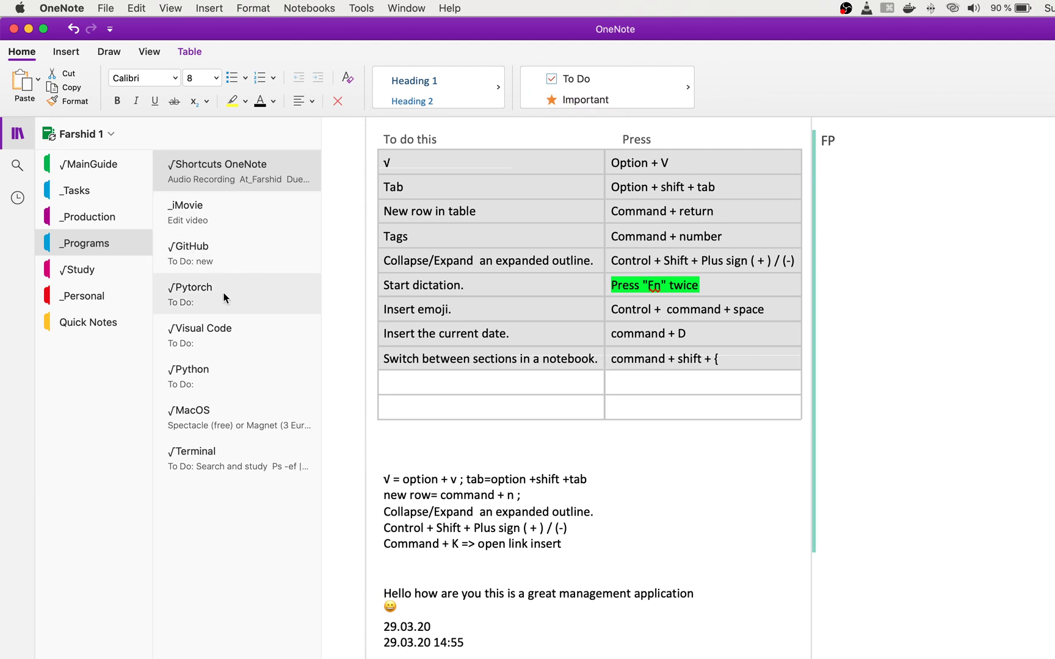
left_click(78, 271)
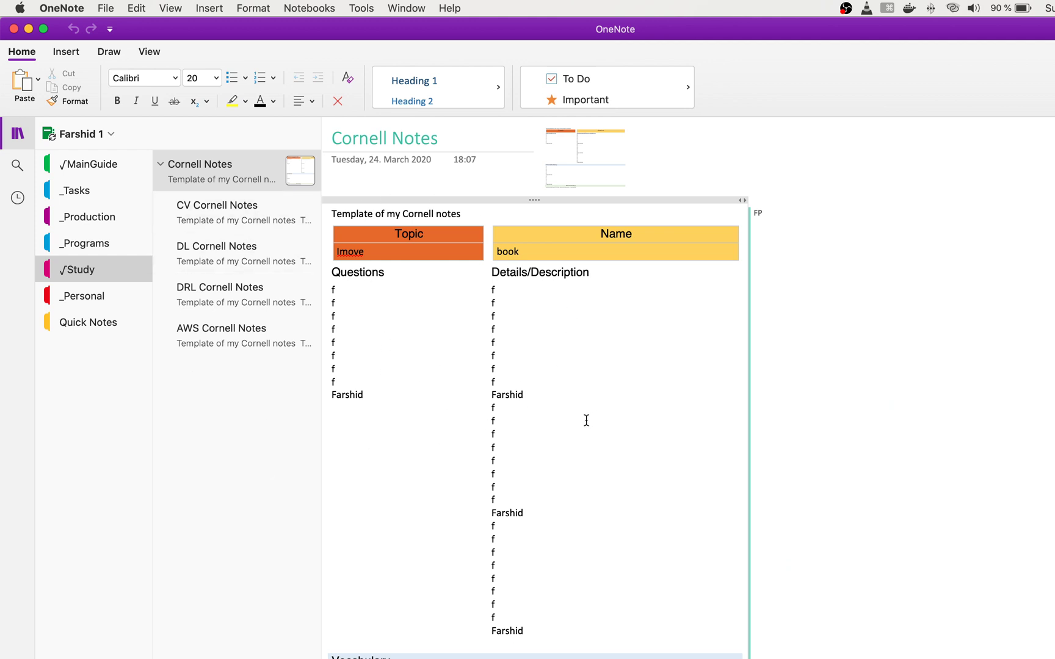
Look through the Cornell Notes template's Topic and Questions cells.
scroll(585, 419, "down", 2)
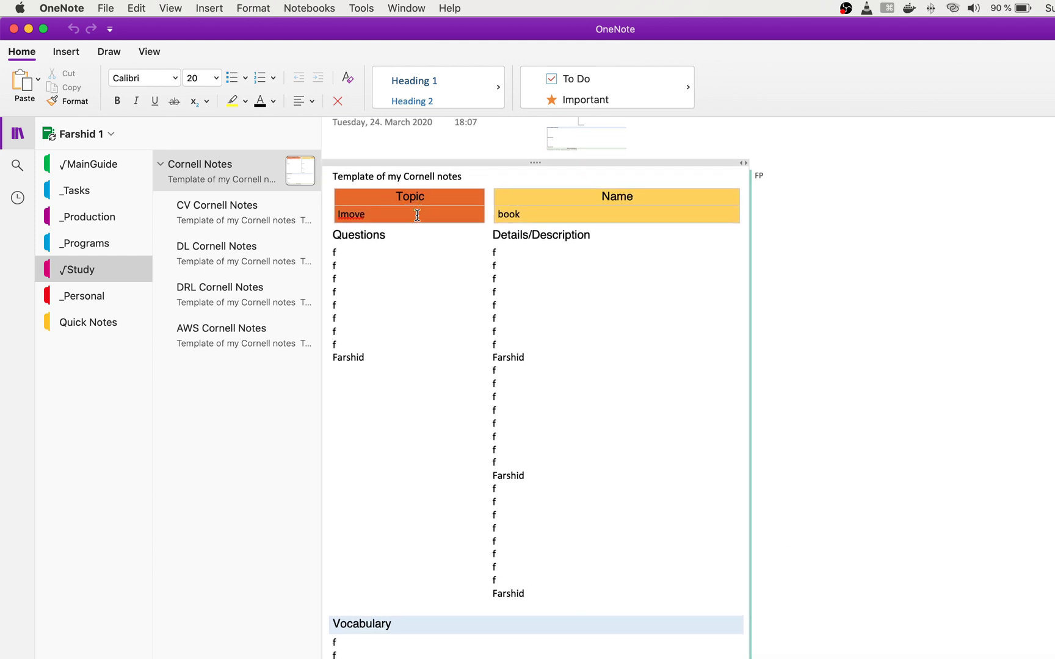
left_click(412, 215)
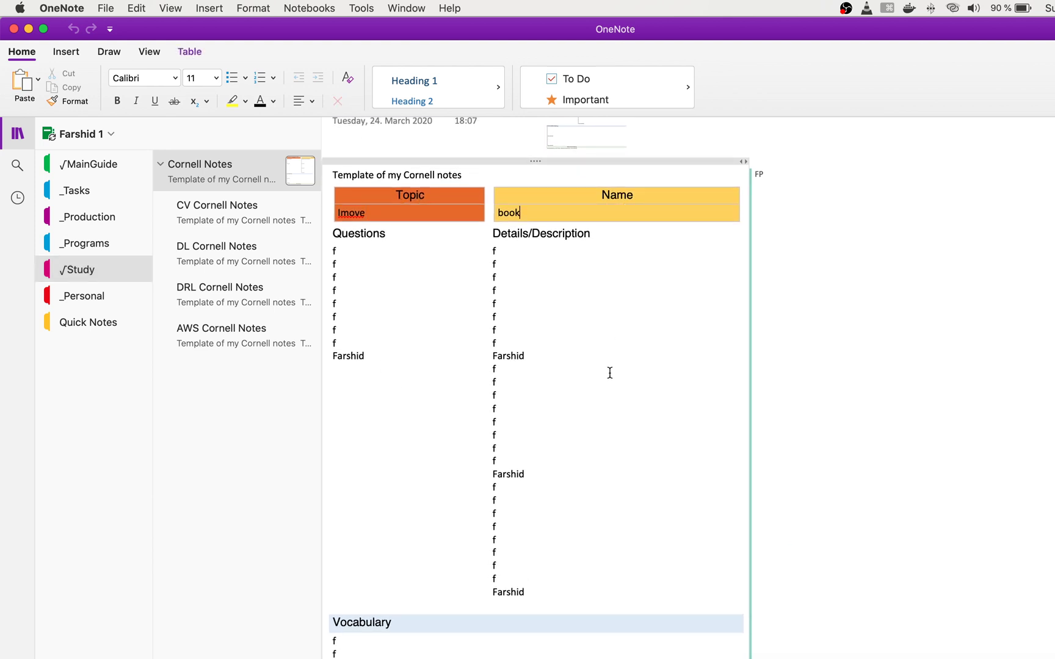
left_click(391, 287)
left_click_drag(552, 290, 586, 482)
scroll(381, 464, "down", 5)
left_click_drag(383, 462, 450, 520)
scroll(376, 518, "down", 4)
Open the _Personal section's Personal Info page, then scroll through its My Links page.
left_click(64, 303)
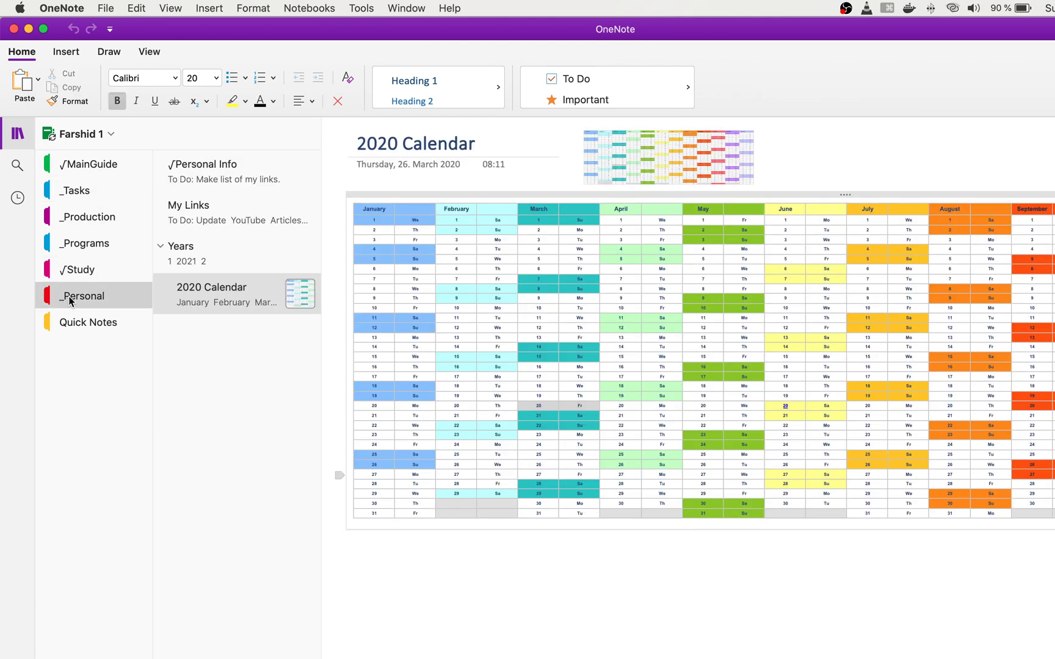
left_click(222, 182)
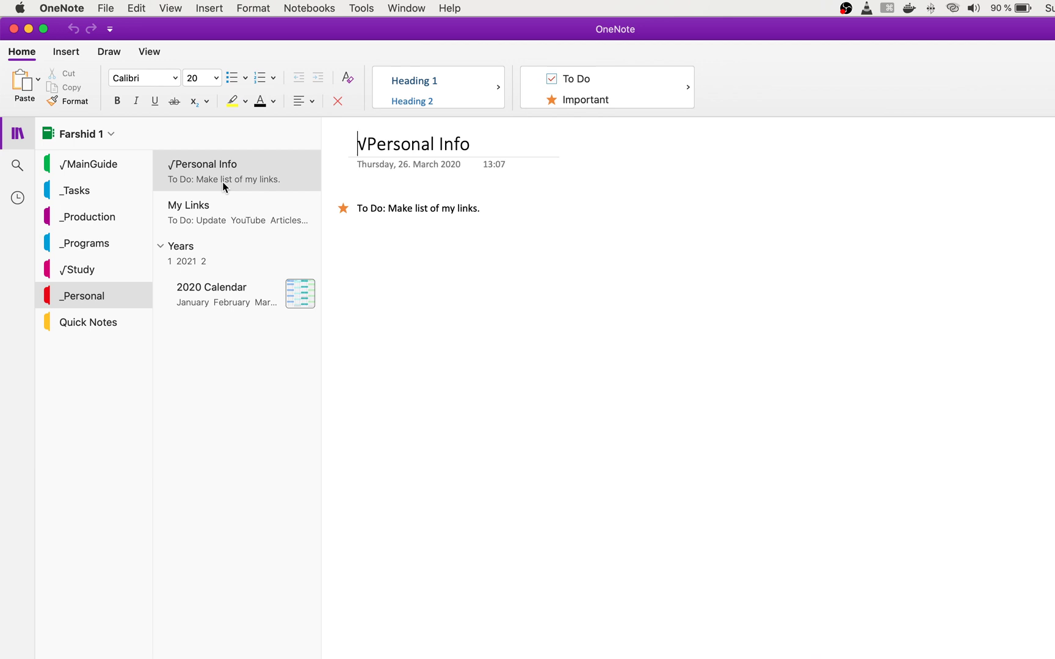
left_click(224, 213)
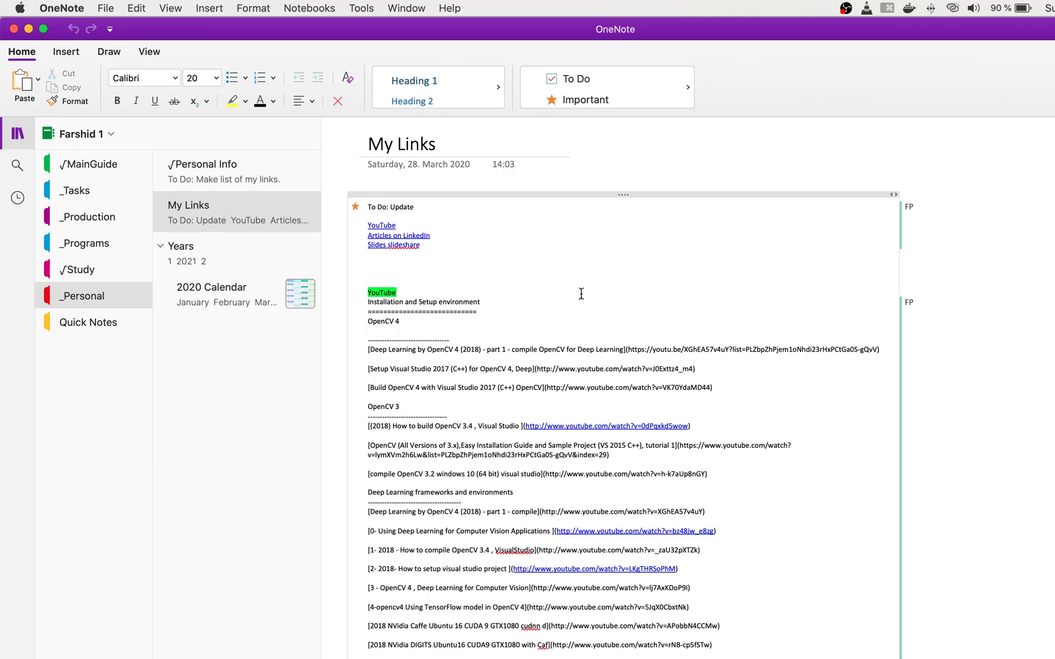
scroll(583, 297, "down", 20)
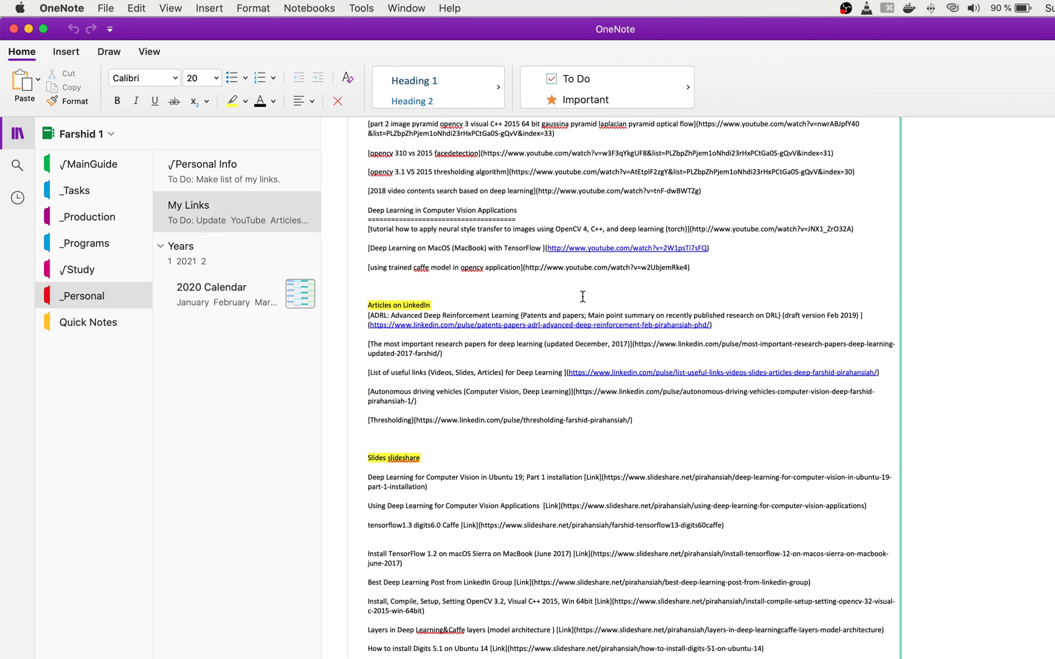
scroll(583, 297, "up", 15)
scroll(582, 297, "up", 10)
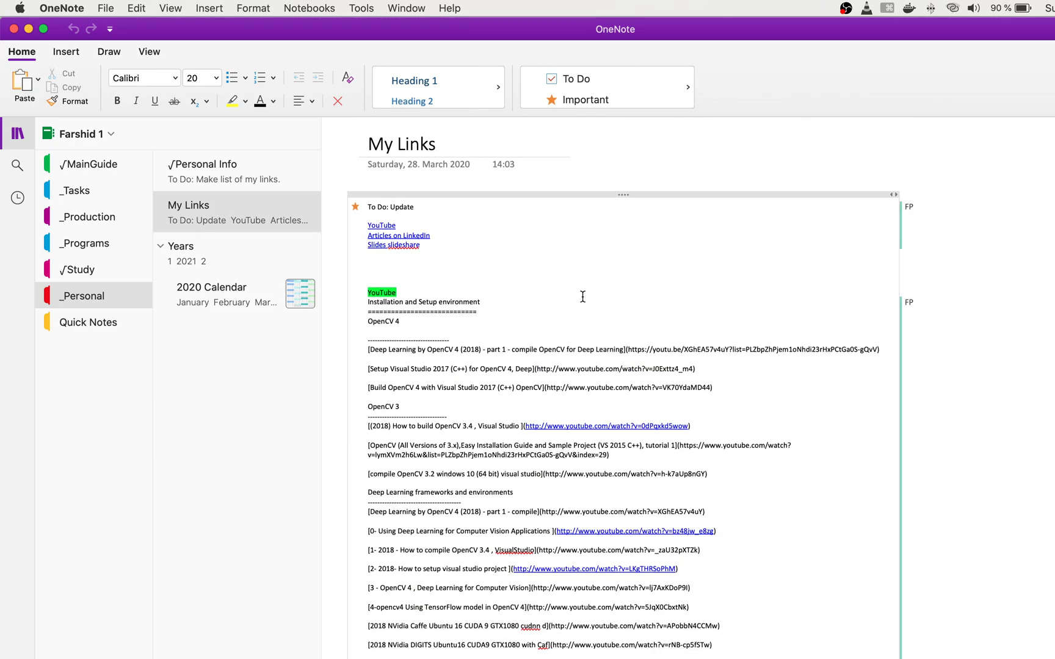
scroll(582, 297, "down", 12)
scroll(583, 296, "down", 15)
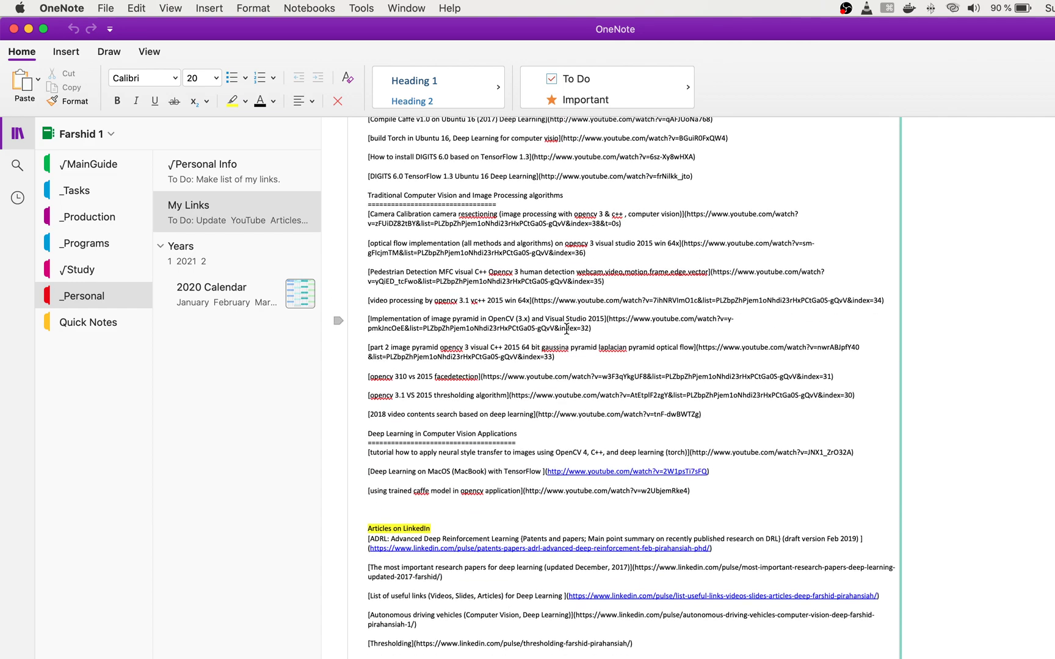
scroll(569, 329, "up", 15)
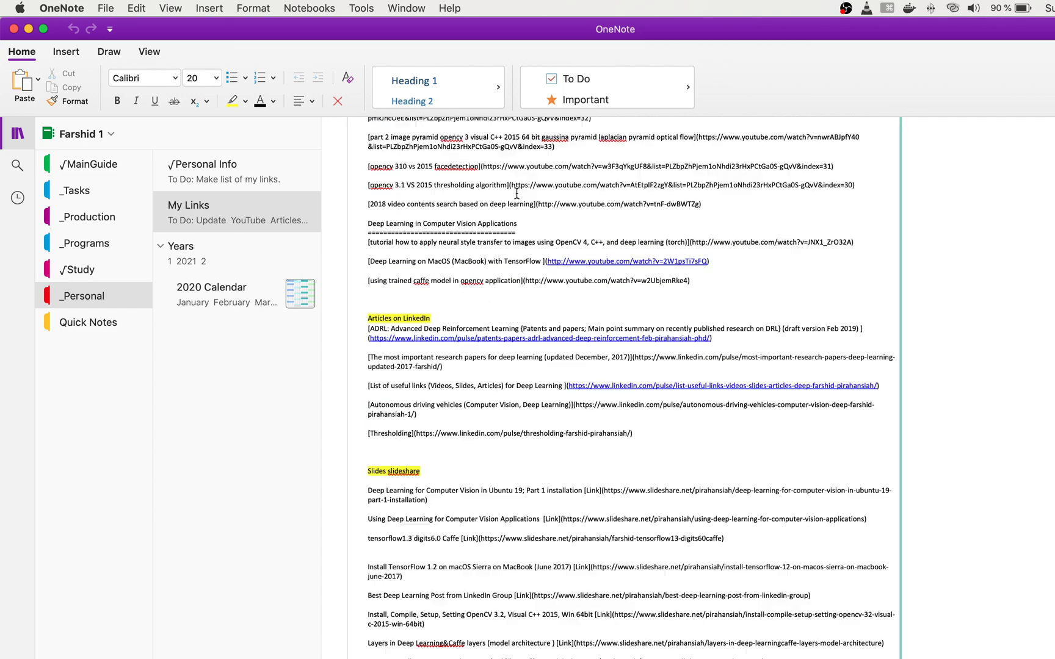
View the 2020 Calendar page and Quick Notes, then return to the √MainGuide section's Main Guide page.
left_click(210, 302)
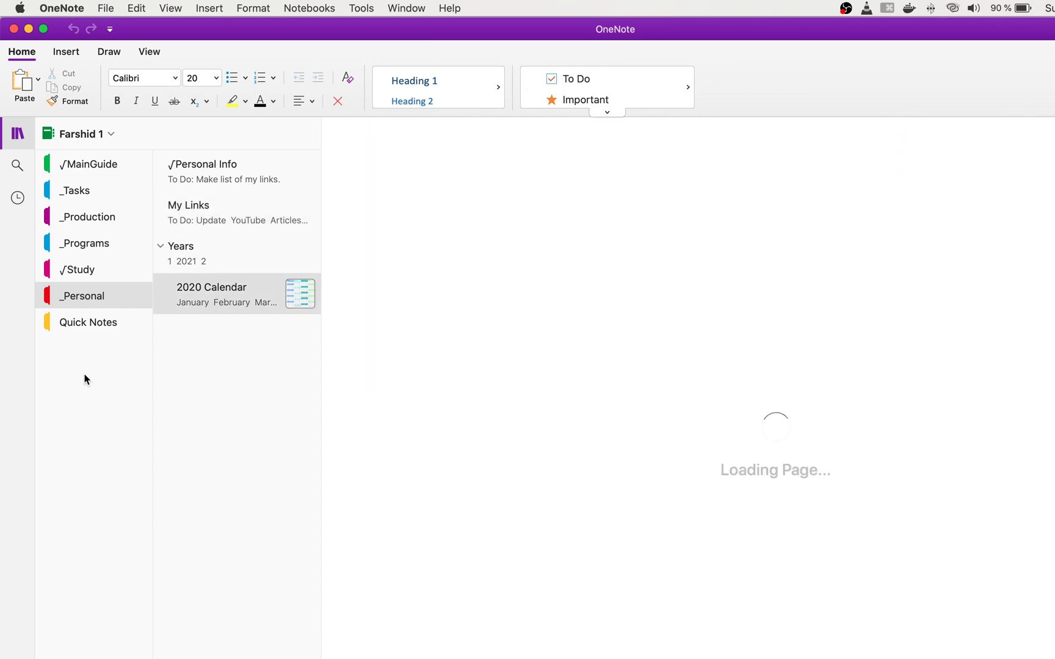
left_click(84, 322)
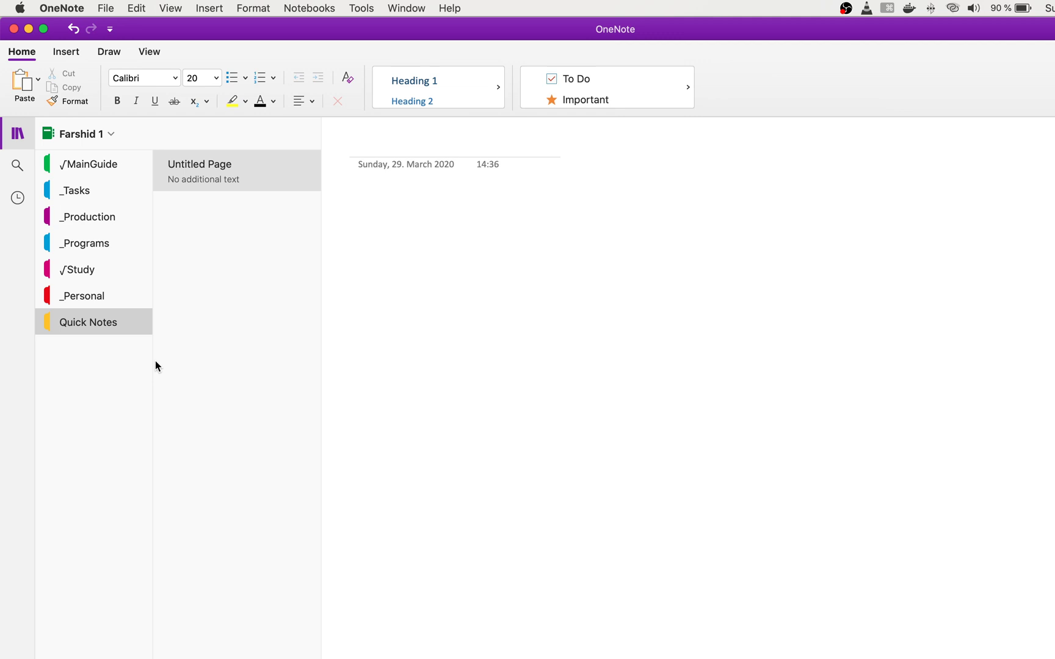
left_click(112, 167)
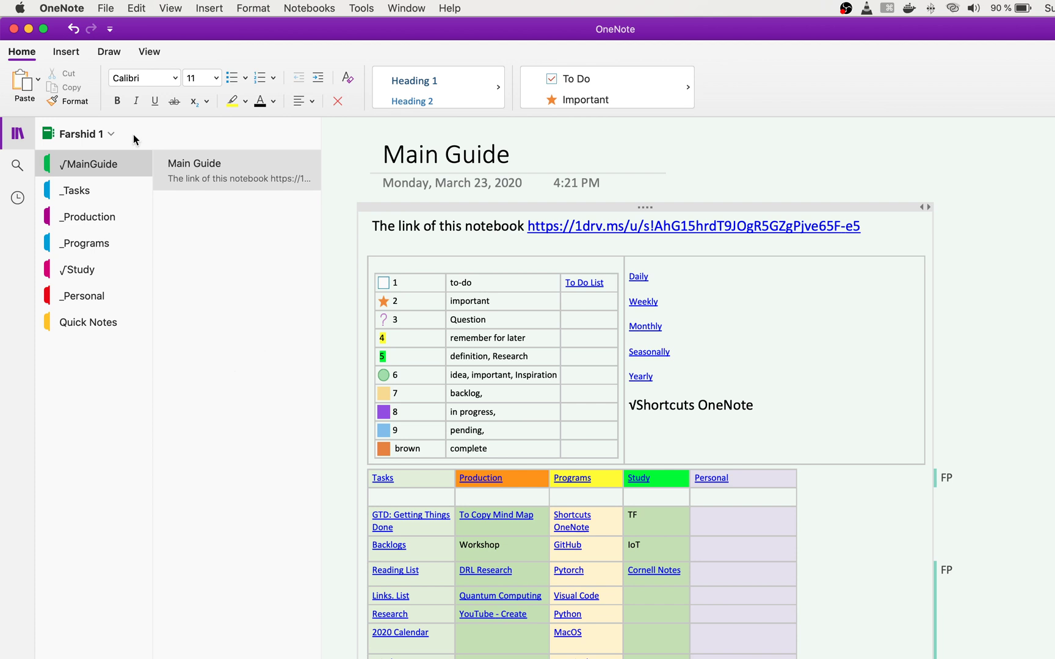
Sync the notebook and then close it from the File menu.
left_click(83, 11)
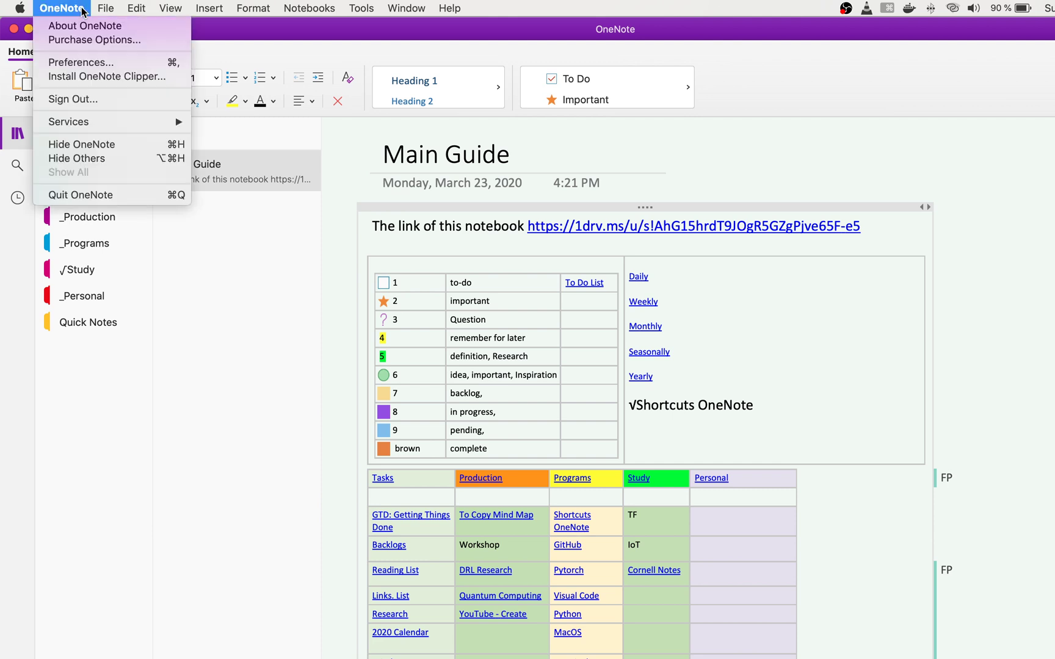
mouse_move(113, 11)
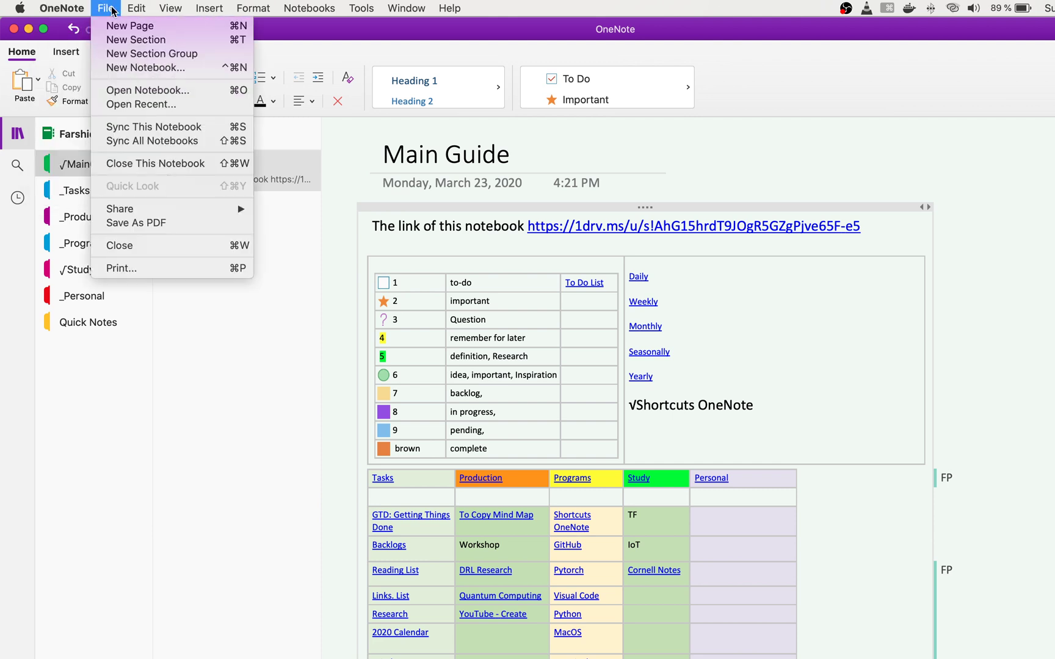
left_click(133, 125)
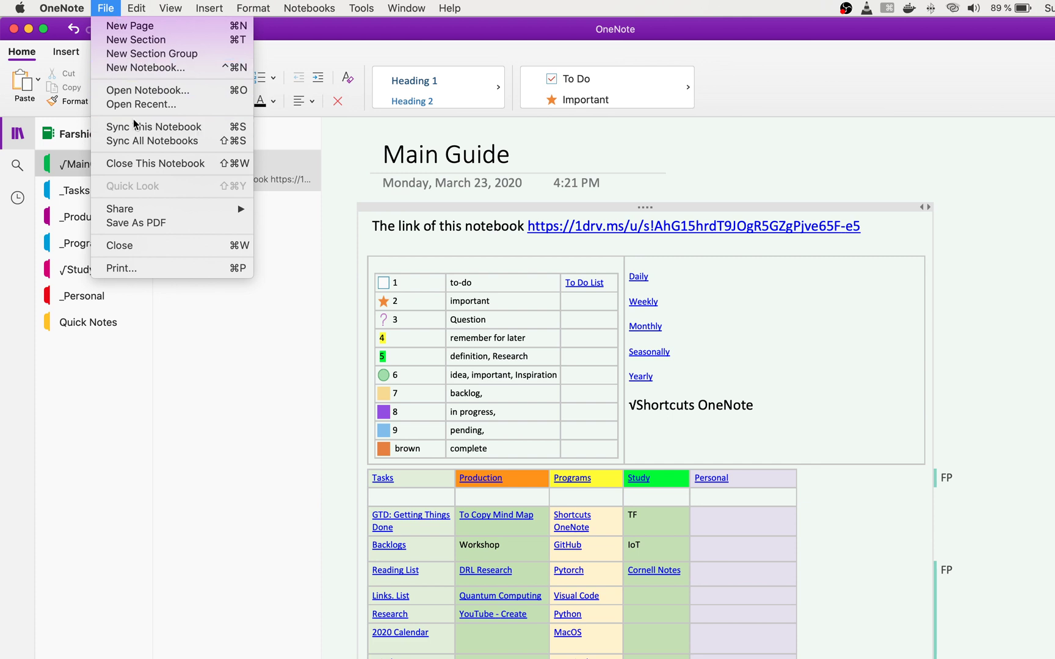
left_click(193, 164)
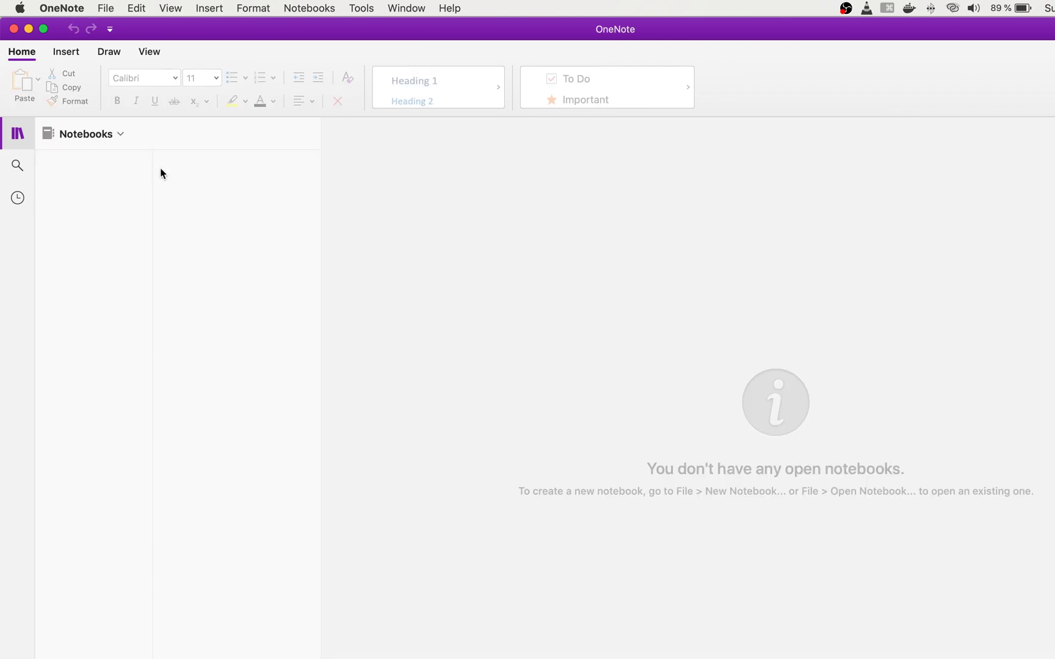
Close the OneNote window and type an 'onenote' search over the Chrome page address.
left_click(13, 29)
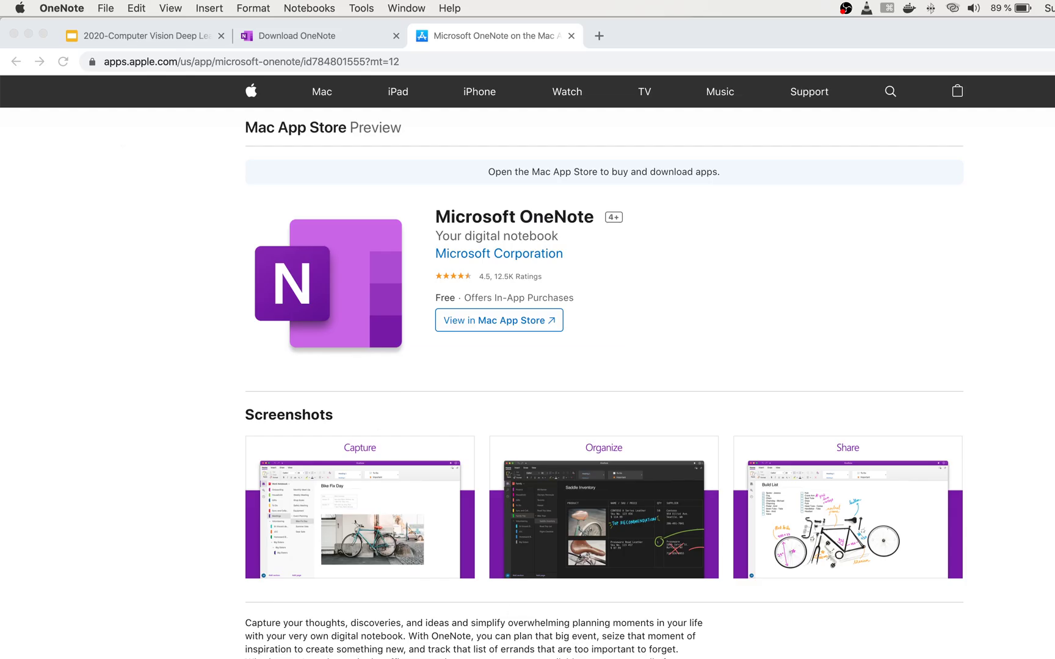
left_click(365, 59)
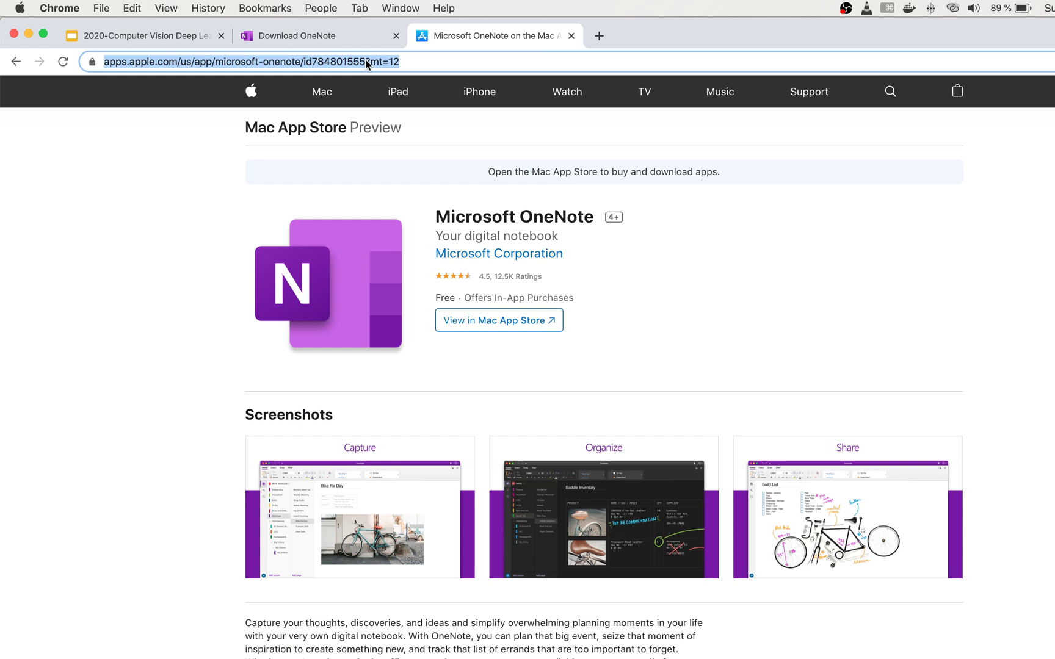
type("onenot")
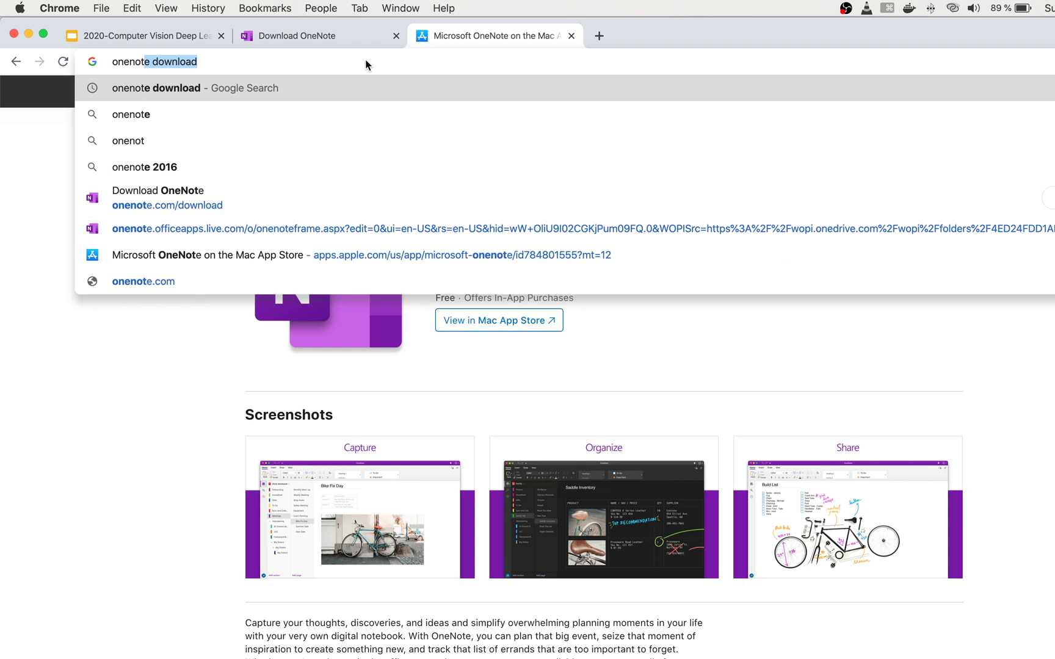
type("e")
key("BackSpace")
key("BackSpace")
key("BackSpace")
key("BackSpace")
key("BackSpace")
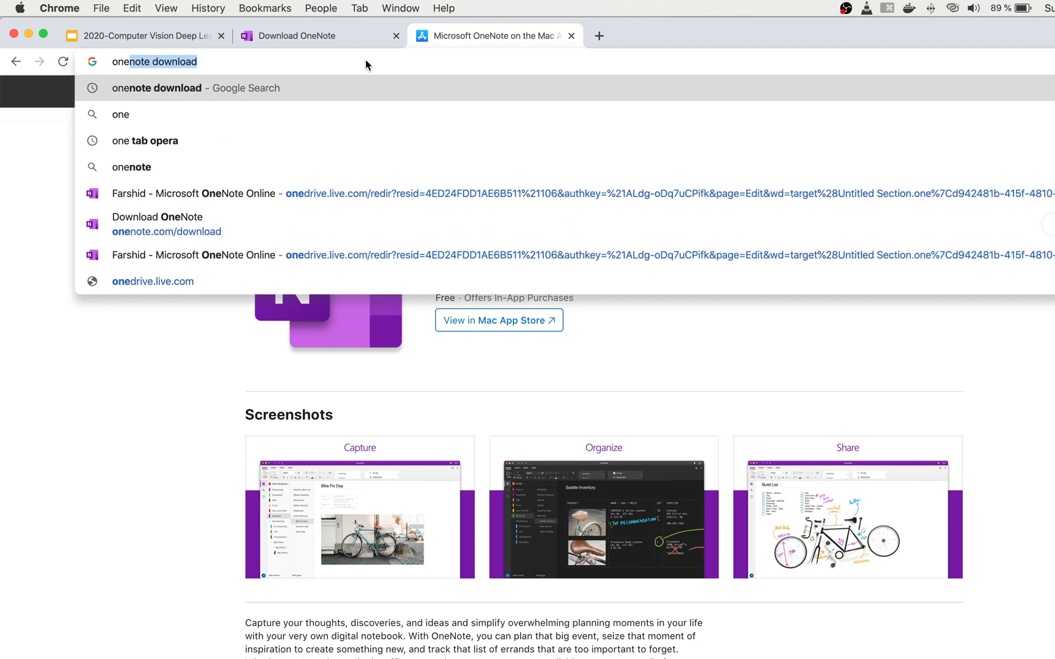